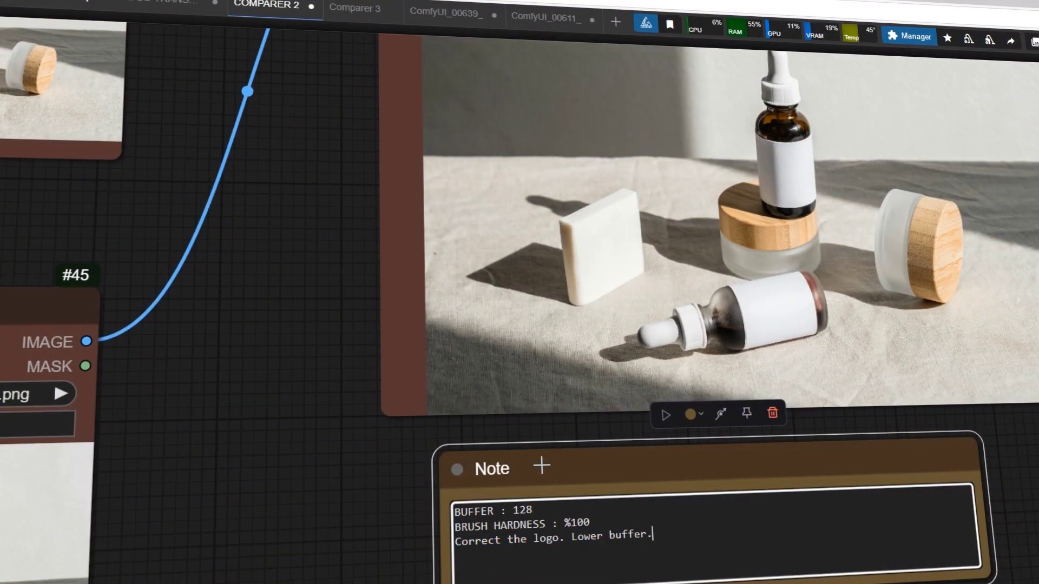
Scroll the ComfyUI_00575 workflow to view the reference bottle and target scene inputs
scroll(231, 346, down, 1)
scroll(765, 144, up, 4)
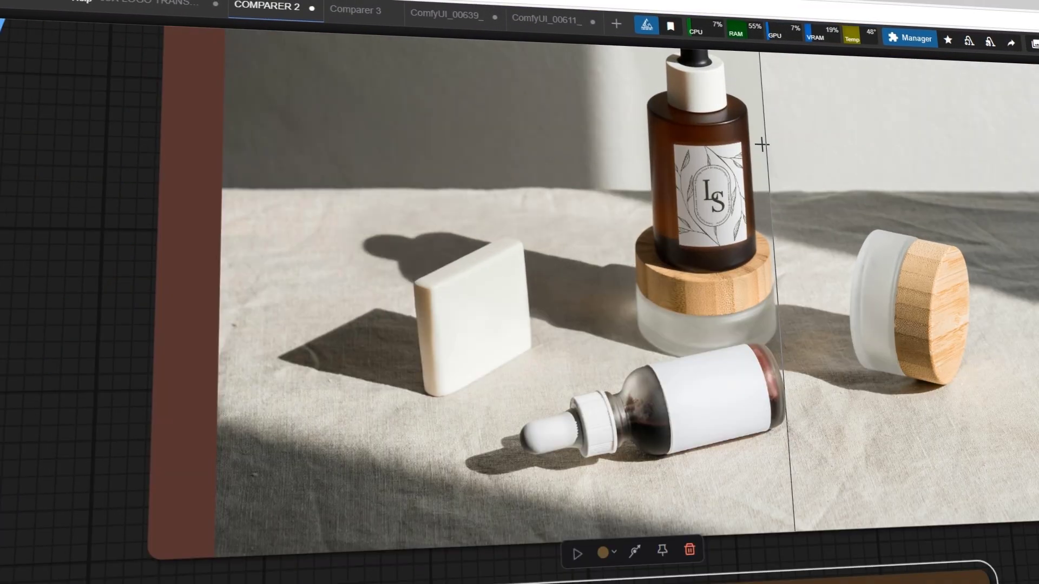
scroll(762, 144, up, 5)
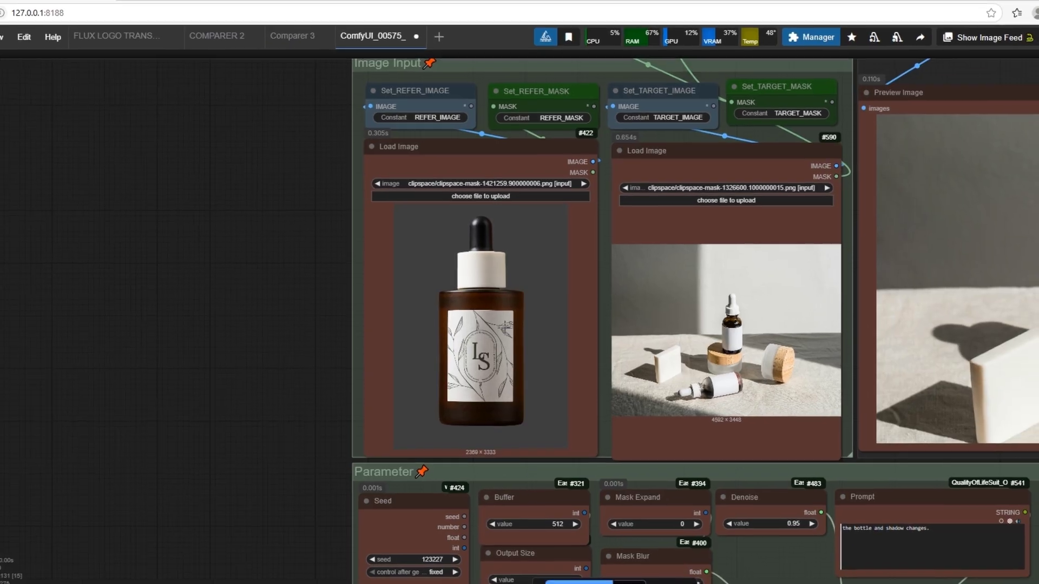
In MaskEditor, paint a maximum-hardness mask over the entire LS reference bottle
scroll(497, 330, up, 6)
scroll(497, 330, down, 2)
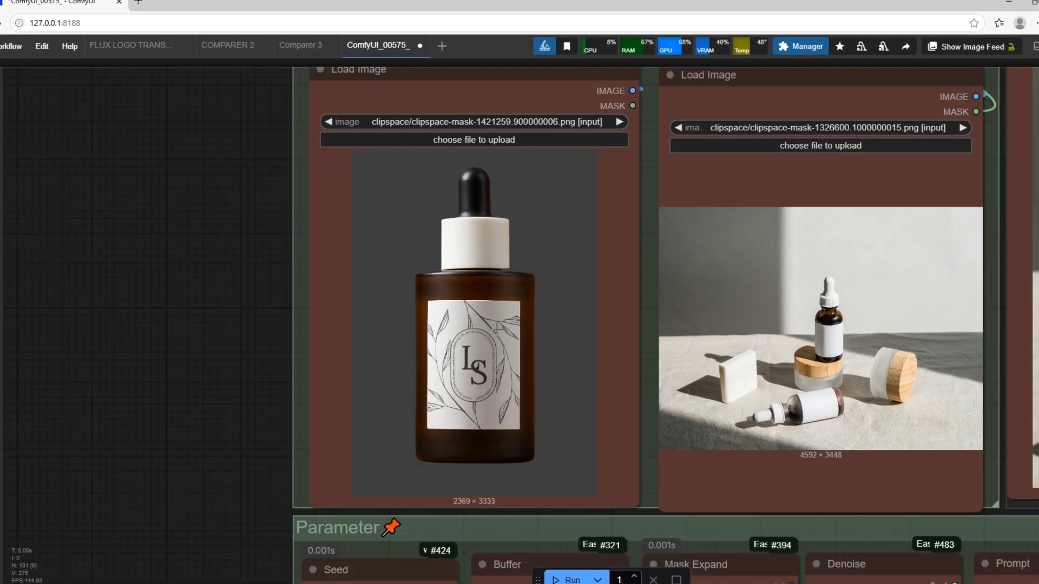
right_click(495, 91)
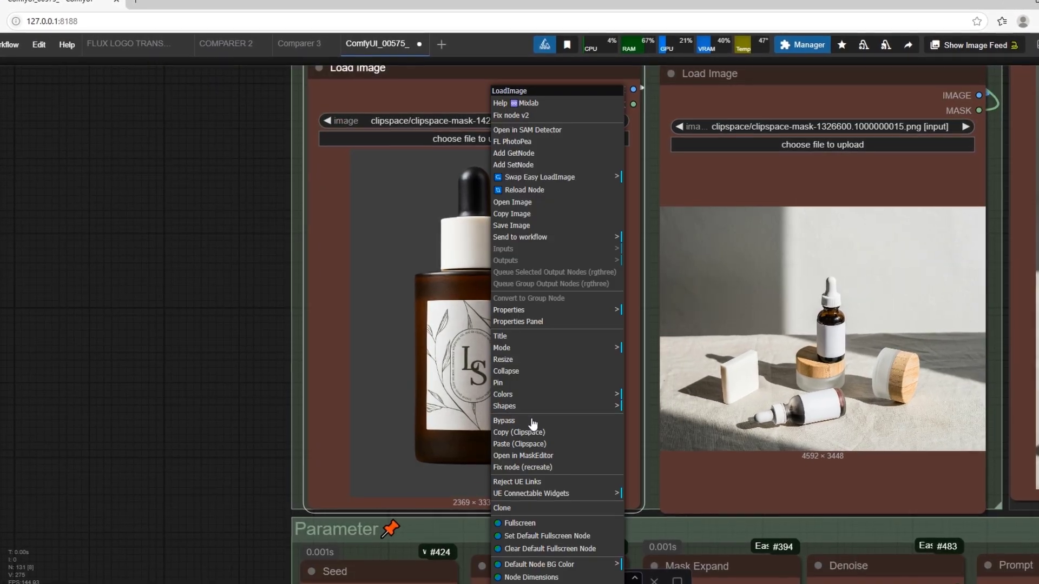
click(533, 460)
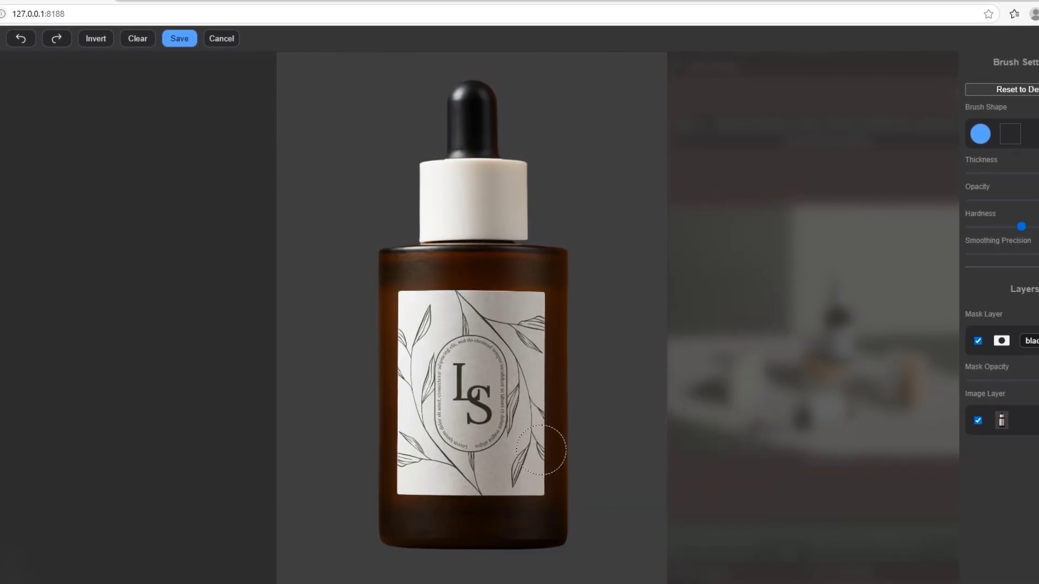
drag(969, 226, 1022, 227)
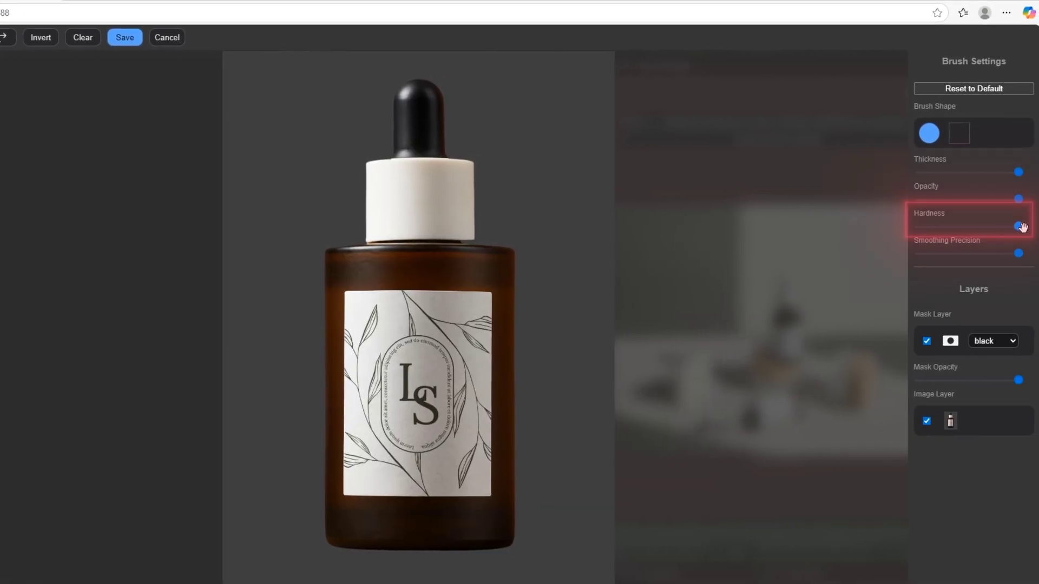
mouse_move(413, 90)
mouse_down()
mouse_move(370, 169)
mouse_move(411, 203)
mouse_move(329, 398)
mouse_move(509, 505)
mouse_move(365, 315)
mouse_move(410, 426)
mouse_move(424, 320)
mouse_move(499, 412)
mouse_up()
Mask the upright dropper bottle's cap, body, label and the shadow area to its left
scroll(302, 248, down, 5)
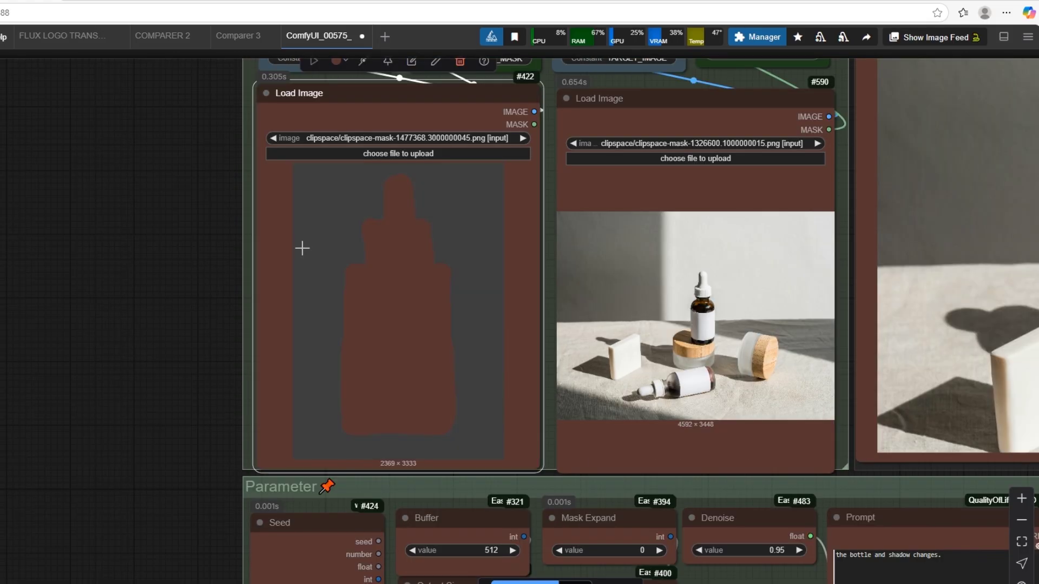
scroll(557, 301, up, 6)
right_click(545, 308)
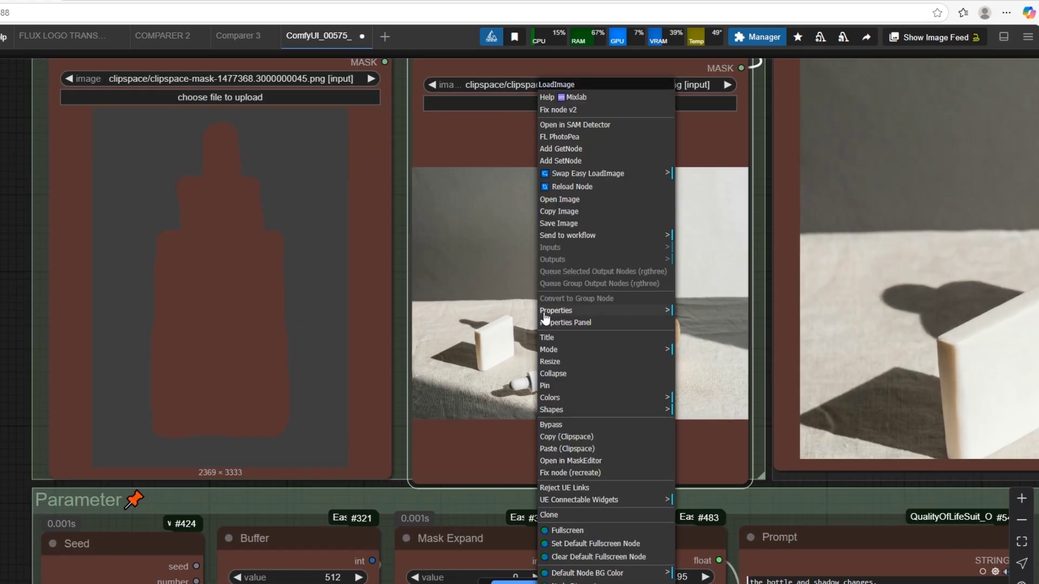
click(569, 461)
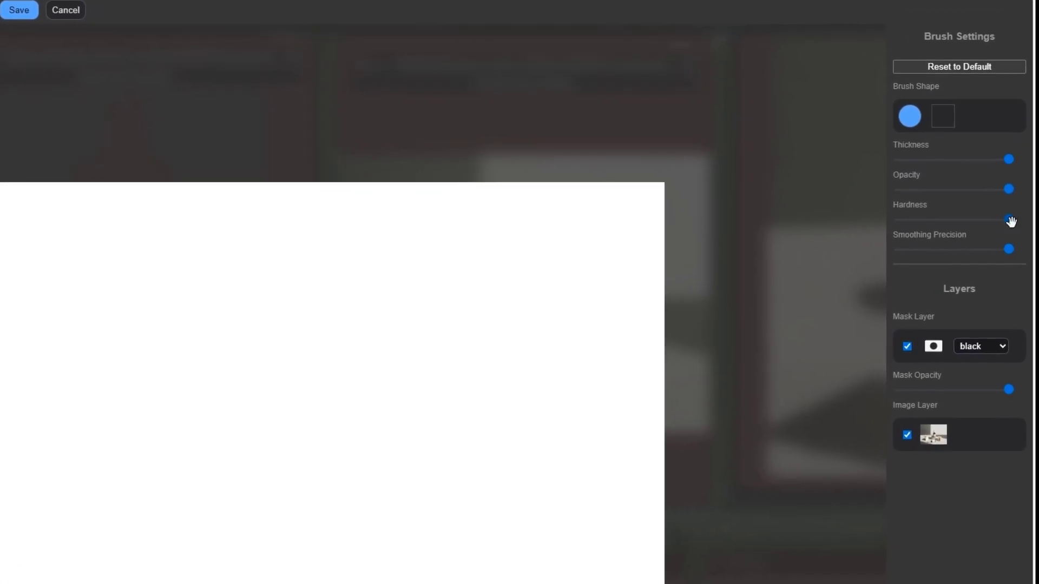
drag(1010, 218, 959, 216)
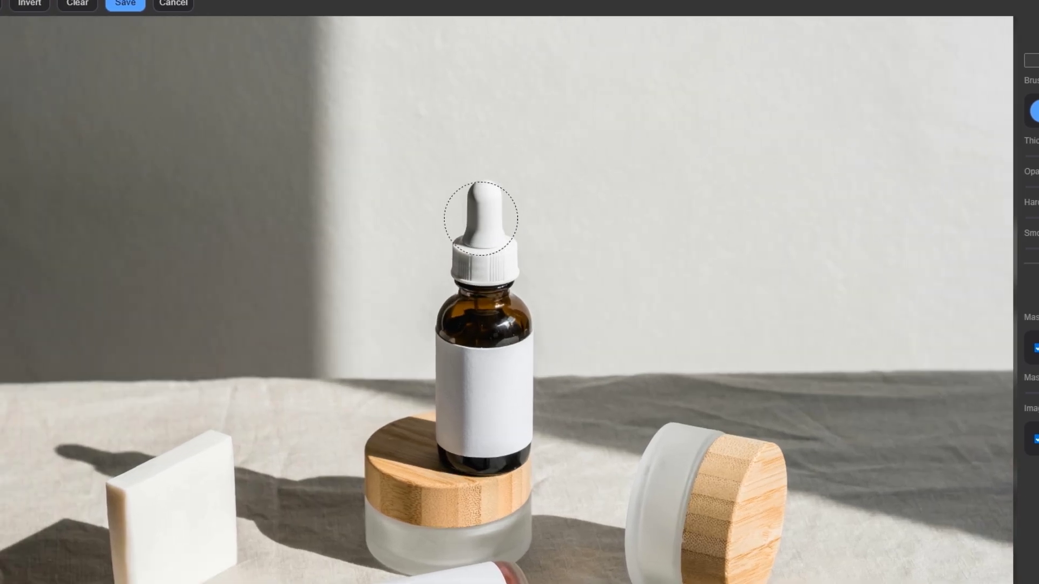
drag(396, 225, 397, 258)
drag(490, 258, 475, 370)
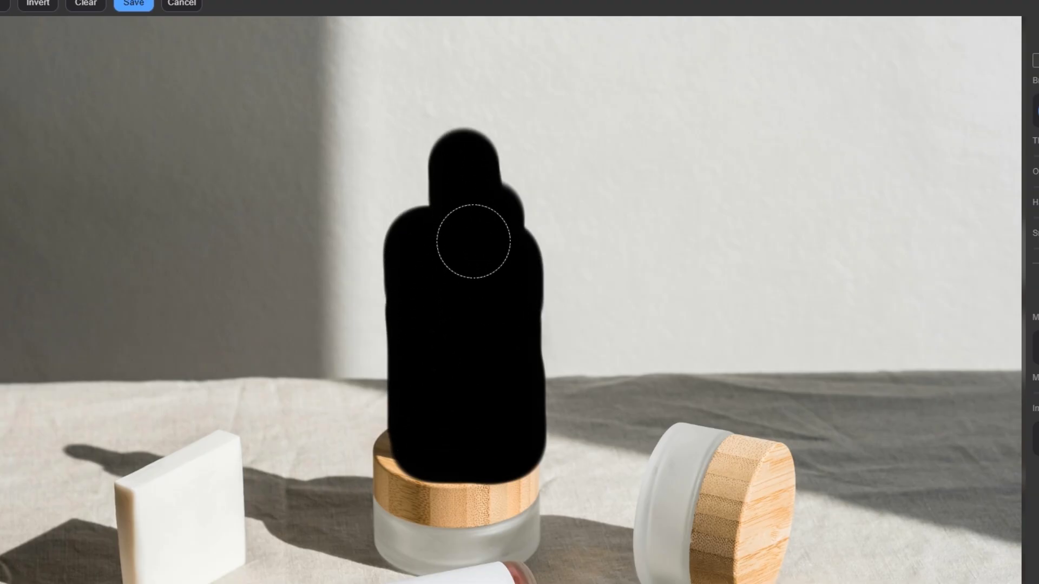
mouse_move(382, 460)
mouse_down()
mouse_move(344, 480)
mouse_move(180, 441)
mouse_move(72, 431)
mouse_move(358, 526)
mouse_move(334, 527)
mouse_up()
scroll(513, 352, down, 3)
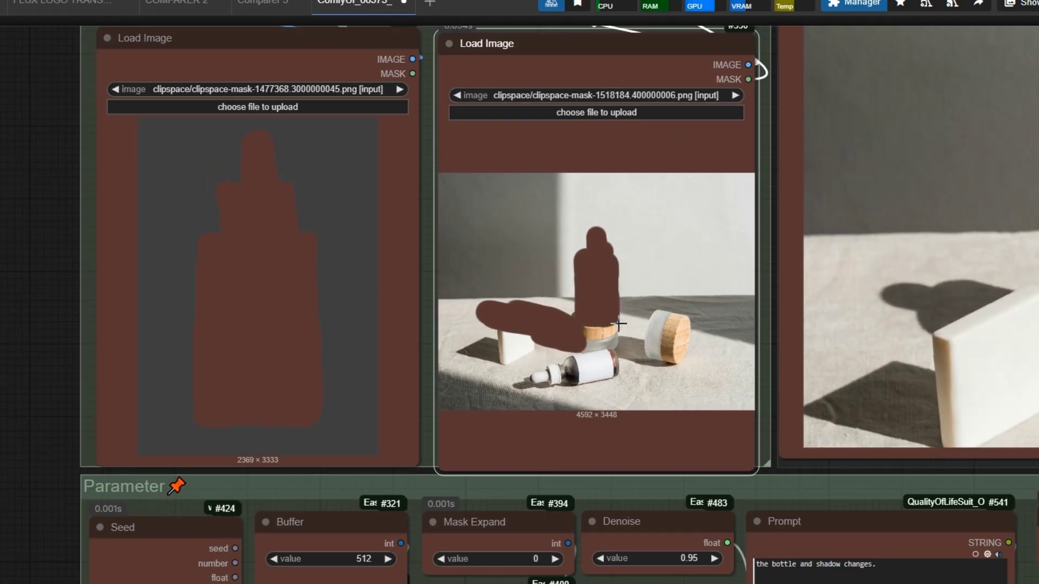
click(79, 455)
scroll(84, 453, down, 4)
scroll(271, 411, up, 5)
drag(277, 409, 309, 292)
scroll(309, 292, down, 1)
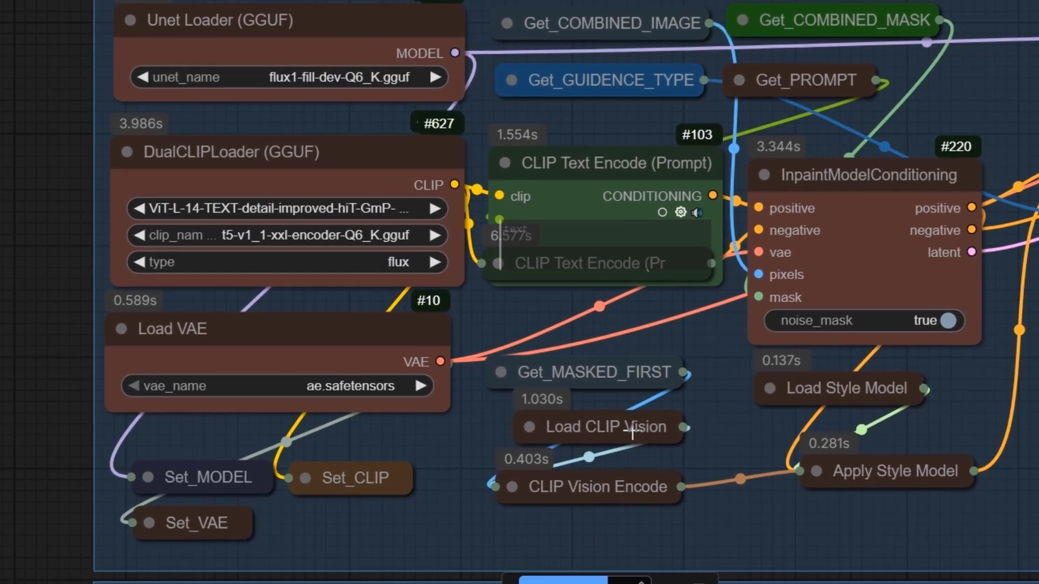
Expand the Load CLIP Vision node, collapse it again, and move it up-right
drag(641, 460, 623, 461)
right_click(637, 408)
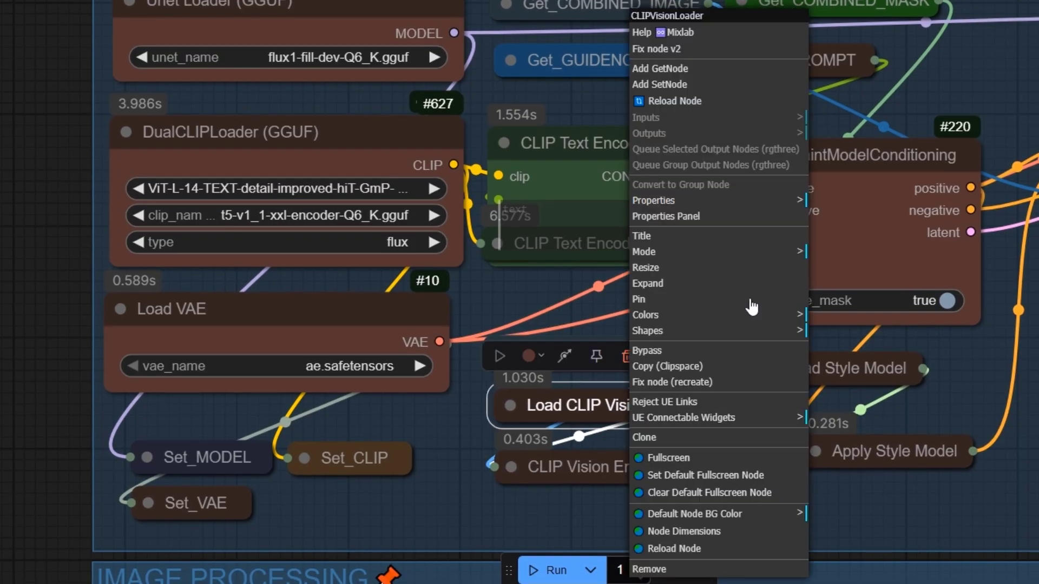
click(735, 283)
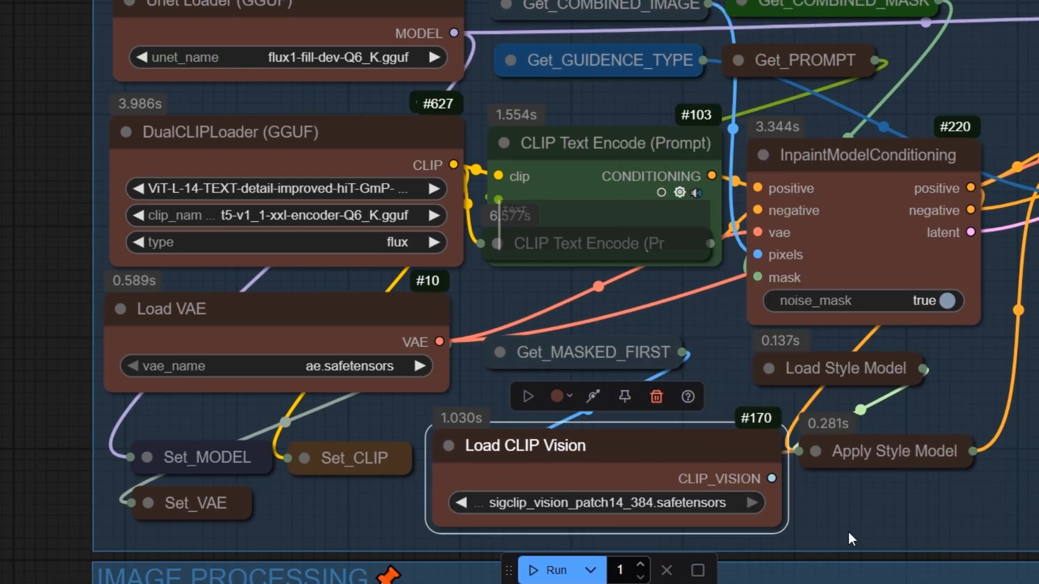
scroll(848, 531, up, 2)
right_click(650, 392)
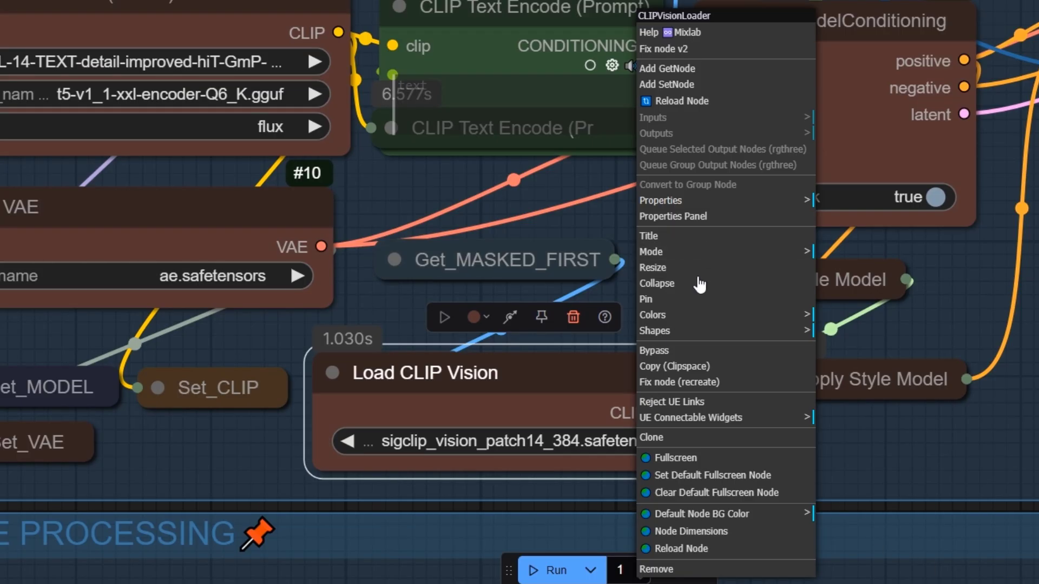
click(698, 283)
drag(459, 359, 526, 311)
Reposition and expand the Load Style Model node to show flux1-redux-dev.safetensors
drag(824, 293, 822, 294)
right_click(884, 300)
drag(910, 295, 934, 268)
click(918, 284)
scroll(431, 327, down, 4)
scroll(1022, 311, up, 4)
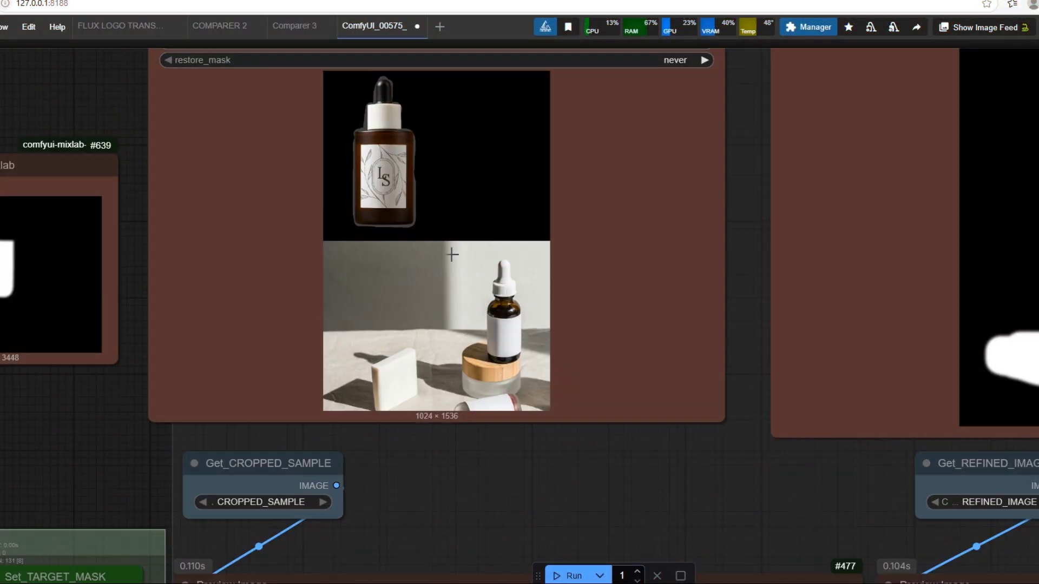
drag(489, 481, 418, 582)
scroll(418, 583, down, 2)
drag(462, 451, 482, 435)
scroll(433, 447, up, 4)
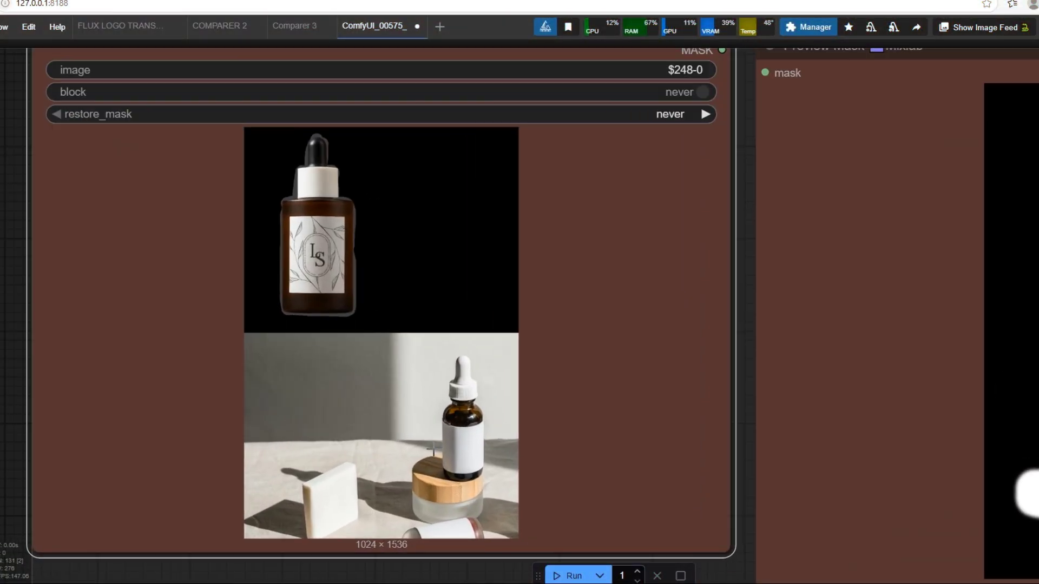
scroll(423, 401, down, 3)
scroll(376, 241, down, 4)
scroll(371, 216, down, 5)
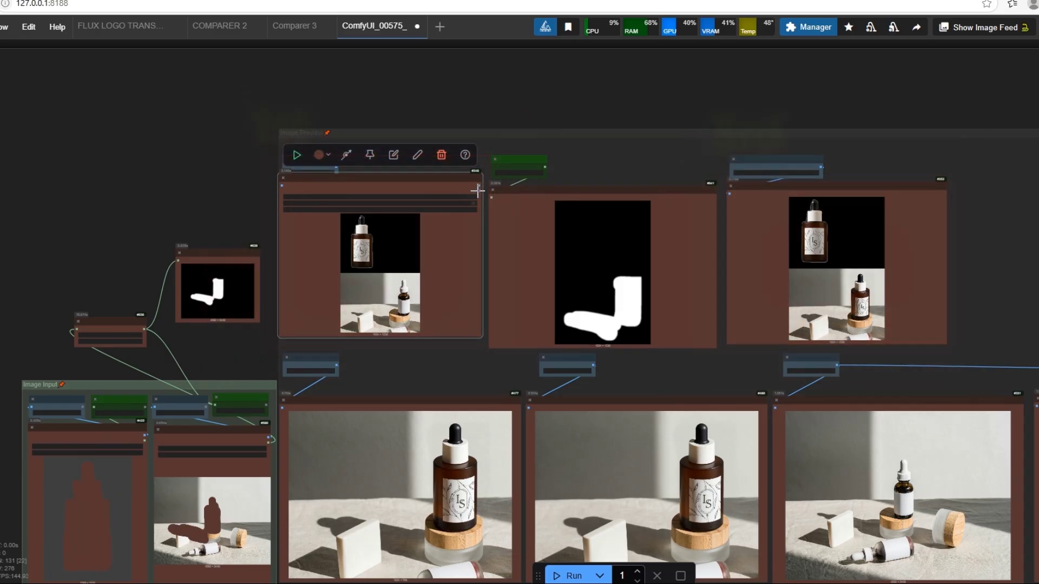
scroll(433, 183, down, 5)
scroll(423, 405, up, 13)
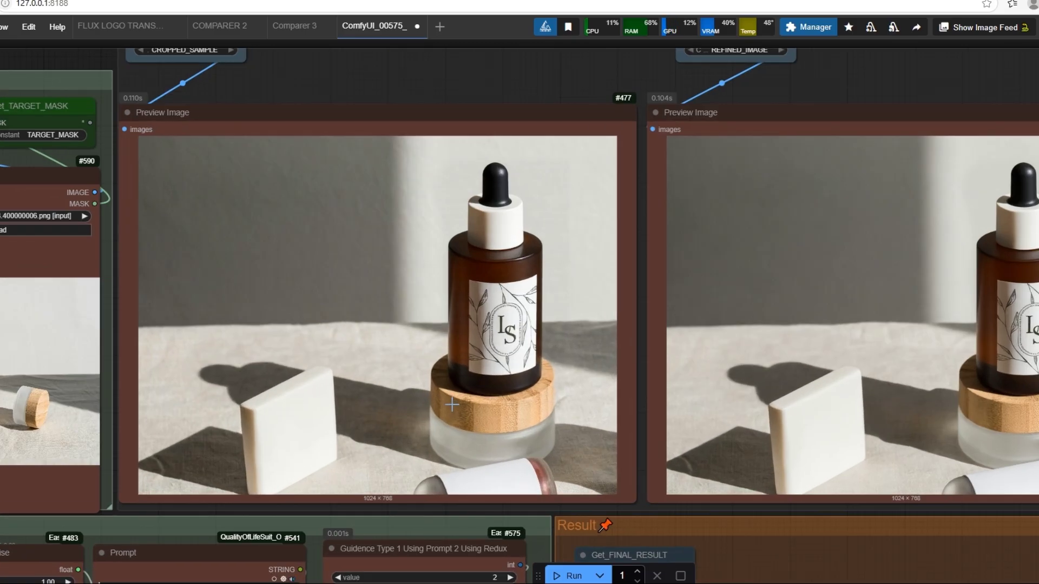
scroll(477, 273, up, 4)
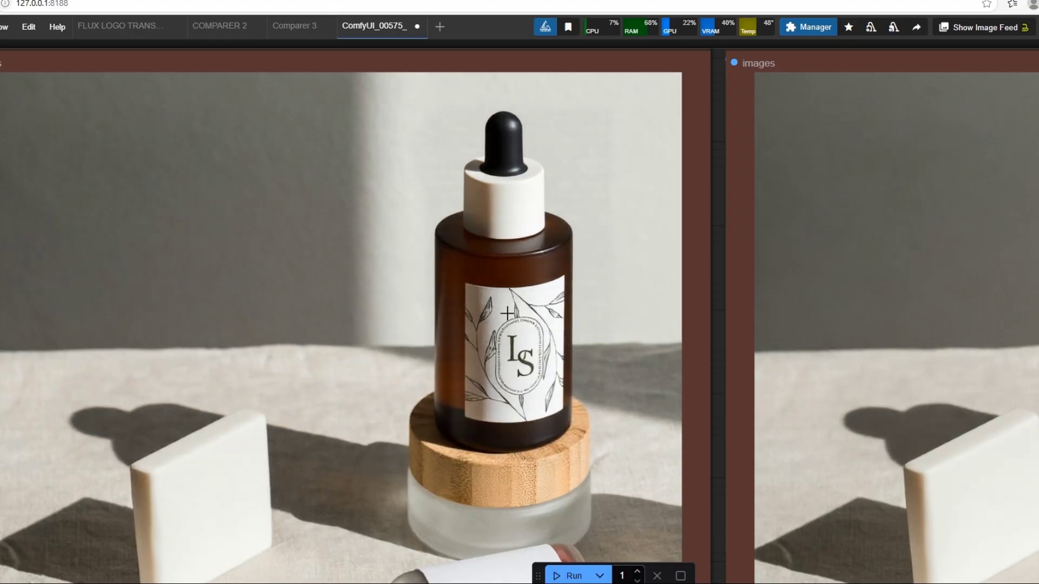
scroll(435, 426, up, 1)
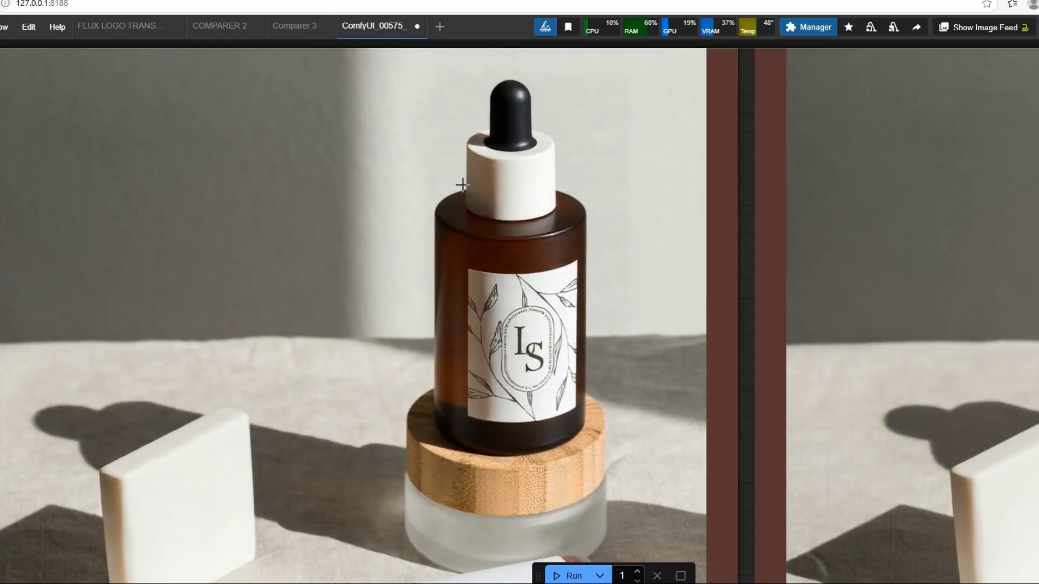
scroll(461, 187, down, 1)
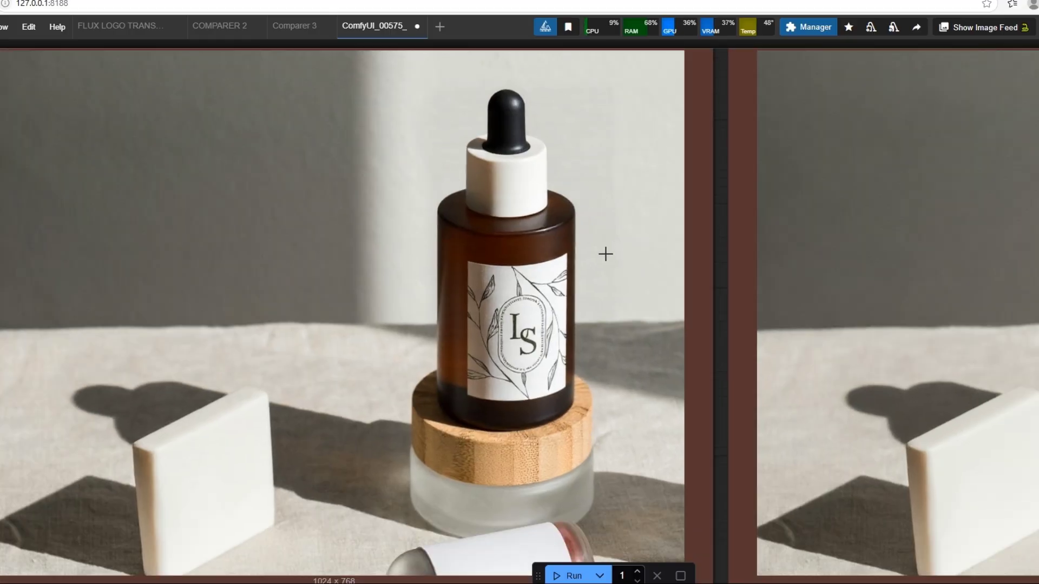
scroll(605, 254, down, 6)
scroll(582, 259, up, 2)
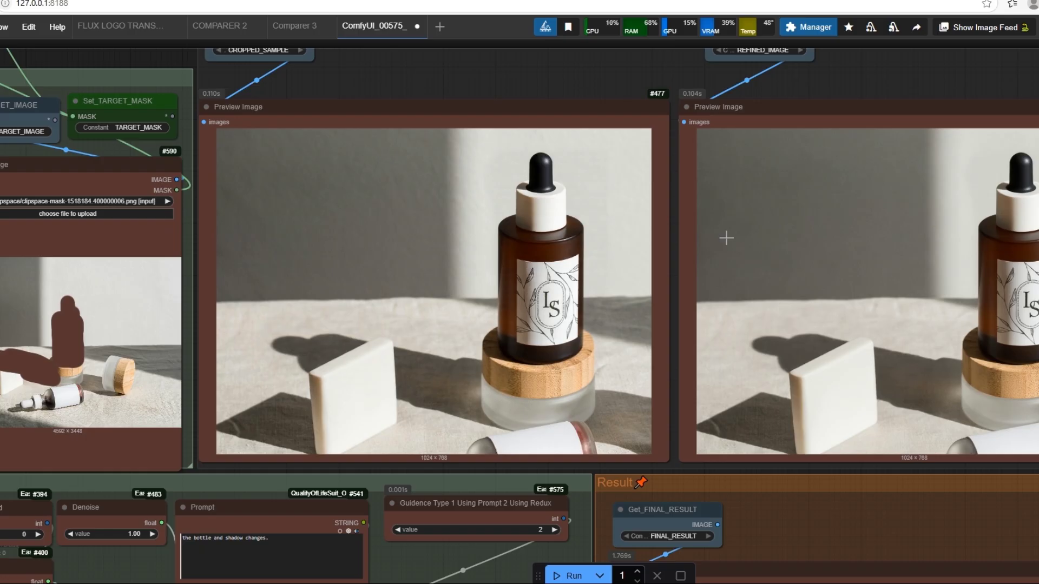
scroll(419, 256, down, 5)
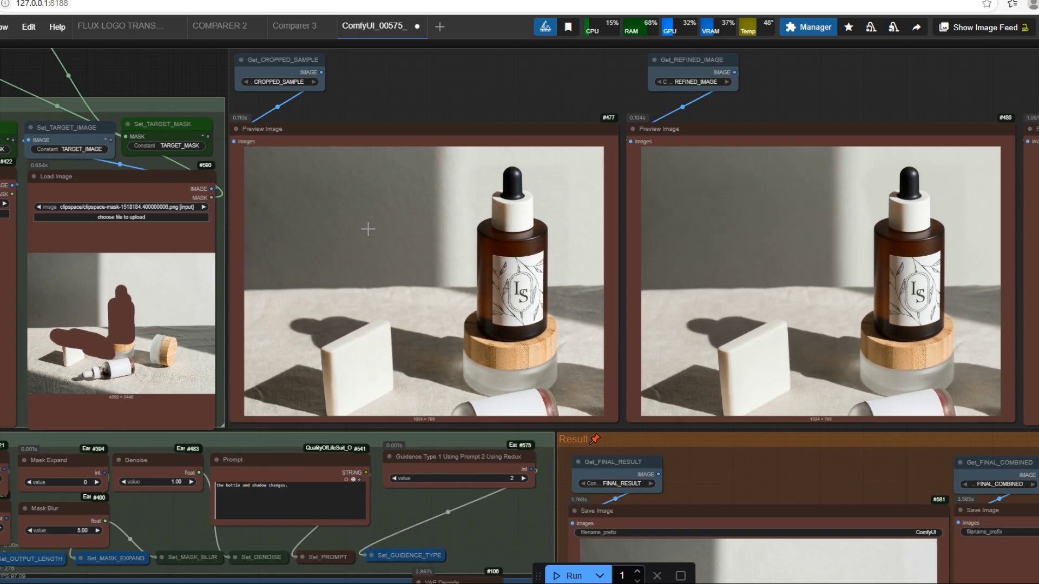
scroll(580, 556, up, 6)
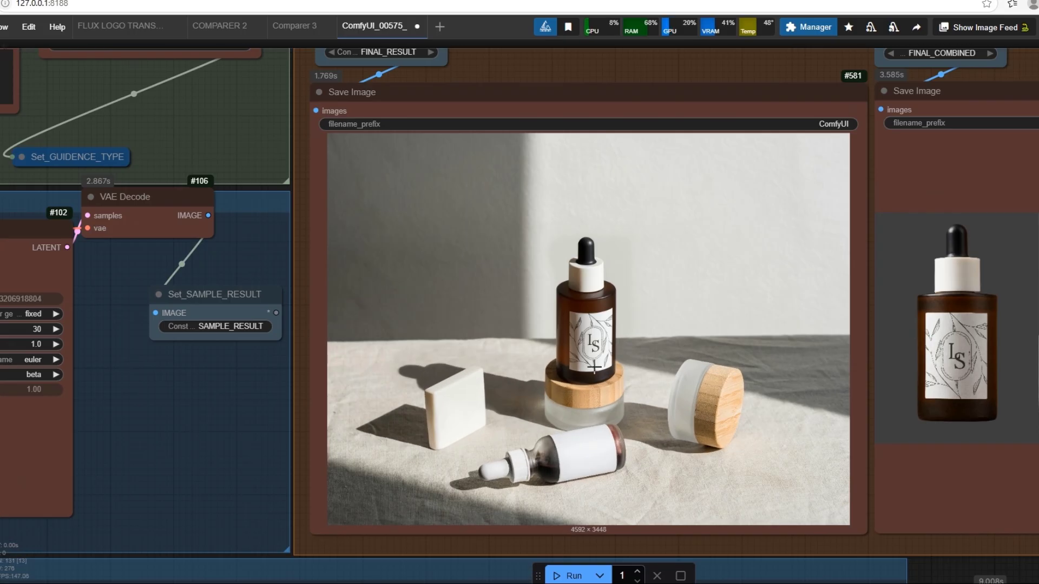
scroll(593, 368, up, 7)
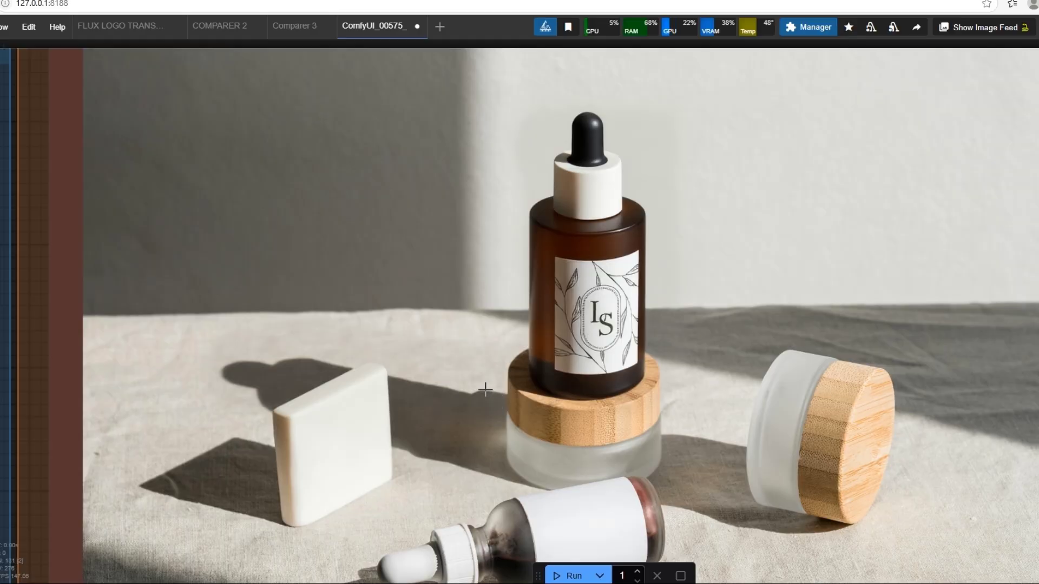
scroll(459, 382, down, 5)
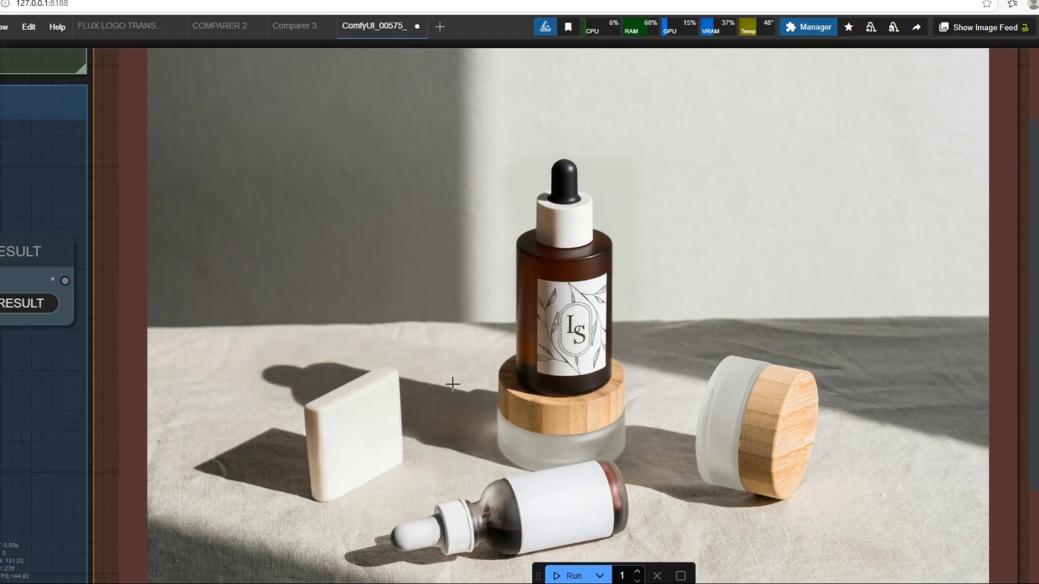
scroll(877, 342, up, 5)
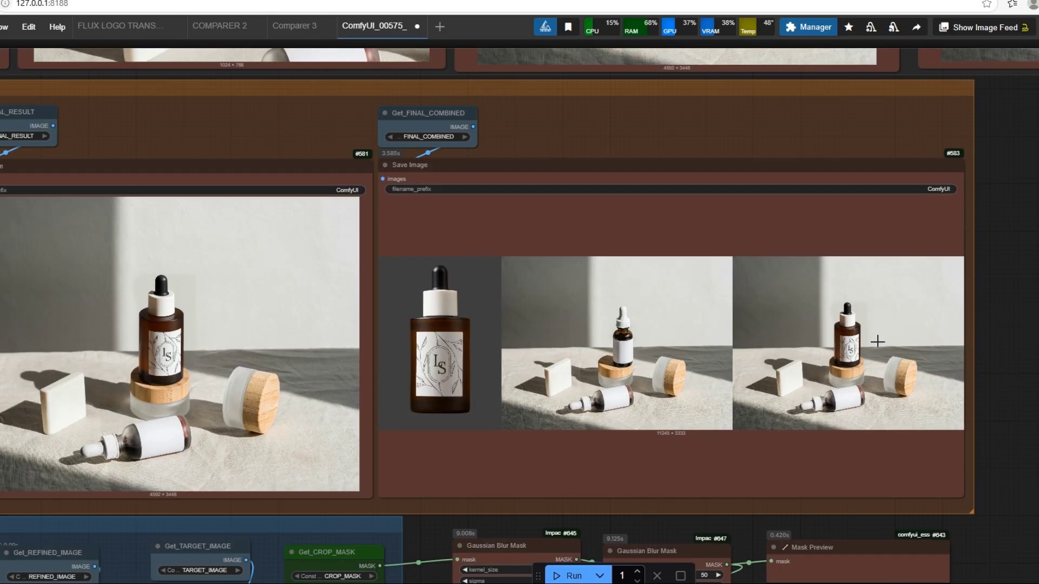
scroll(888, 382, up, 8)
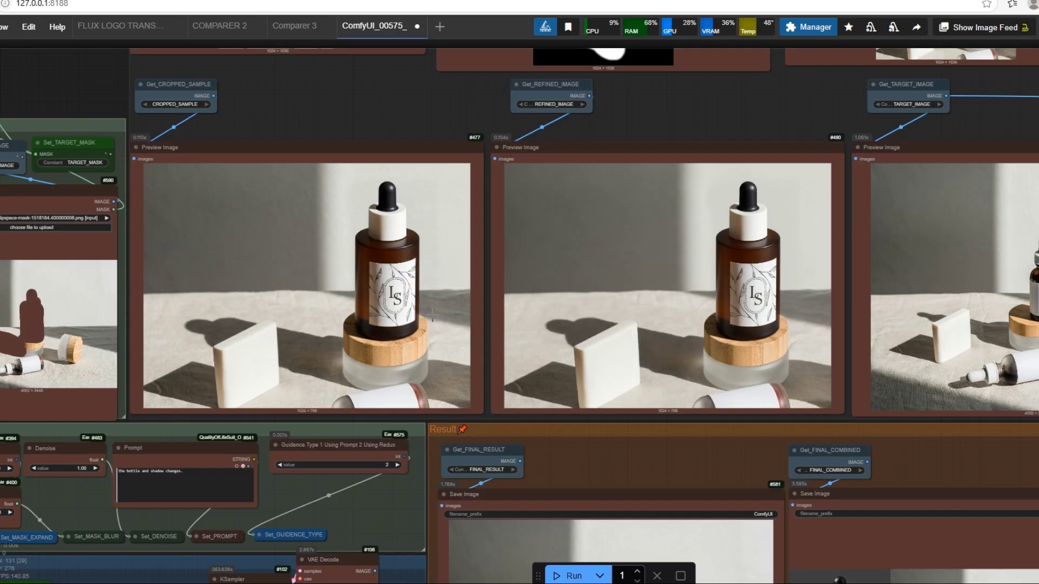
scroll(556, 132, down, 5)
scroll(290, 97, up, 5)
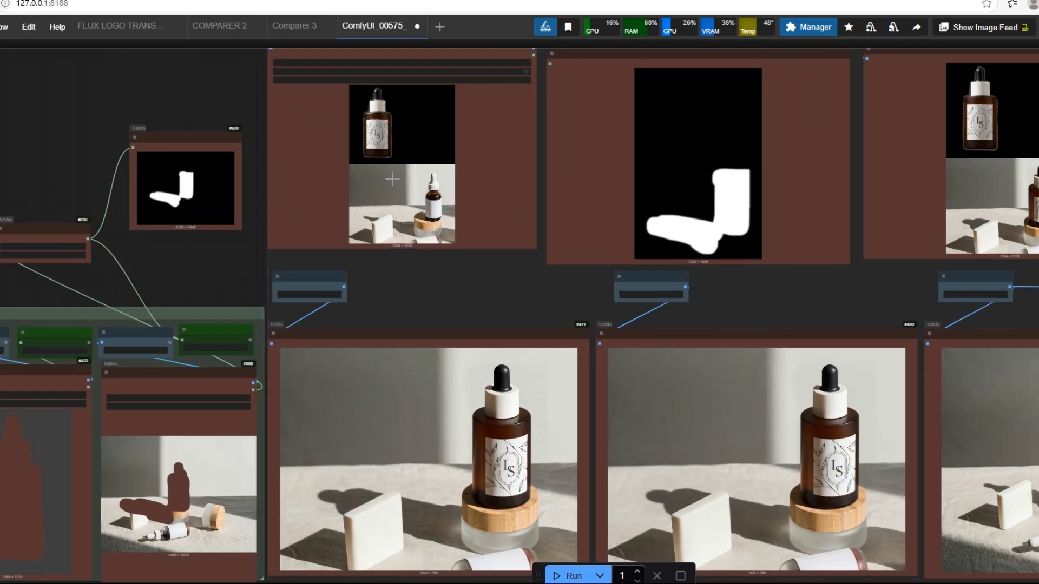
drag(479, 287, 538, 149)
scroll(436, 184, down, 5)
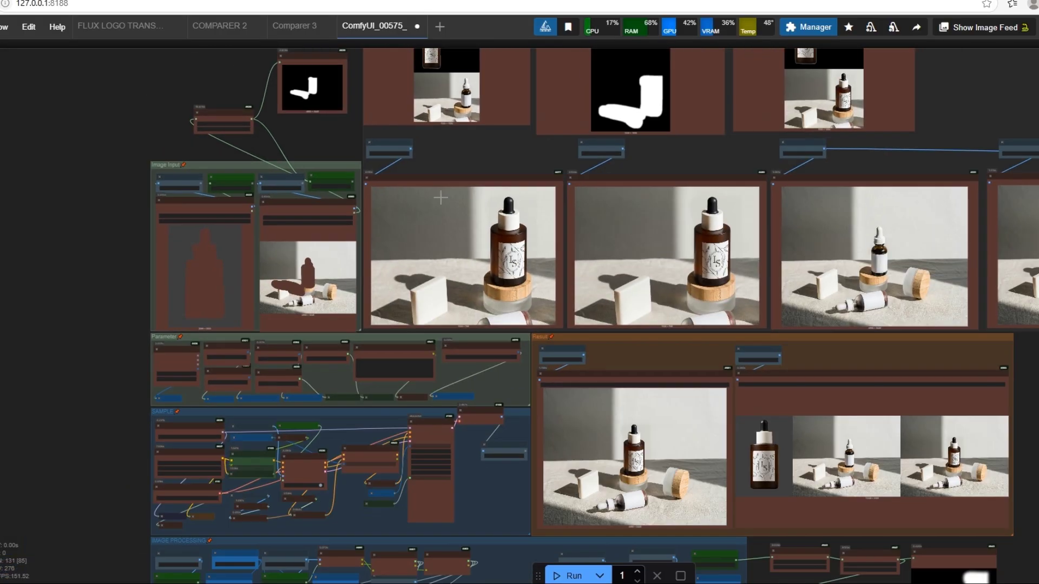
scroll(575, 560, up, 6)
scroll(648, 480, up, 4)
right_click(626, 363)
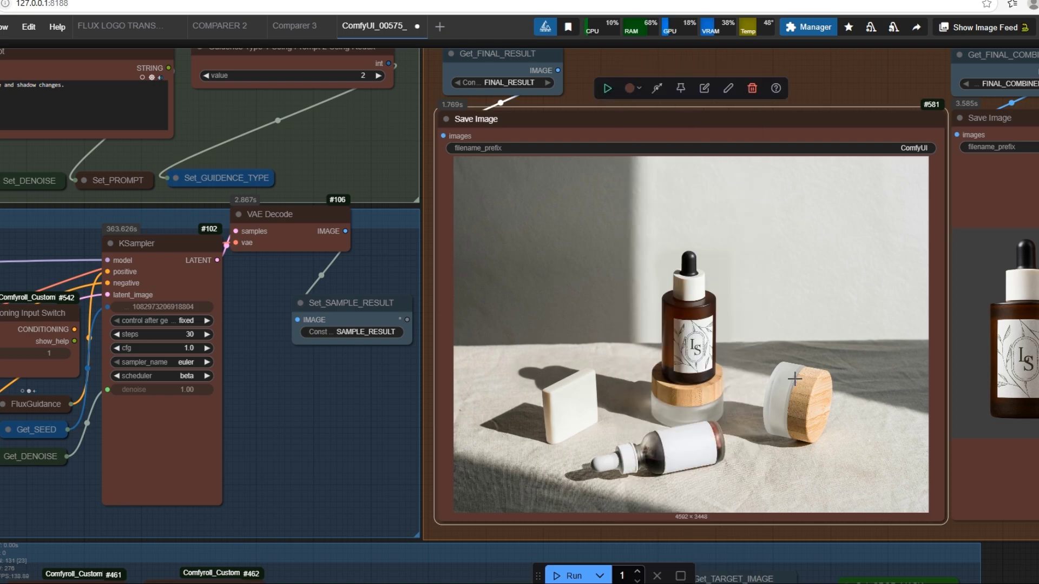
scroll(795, 379, up, 6)
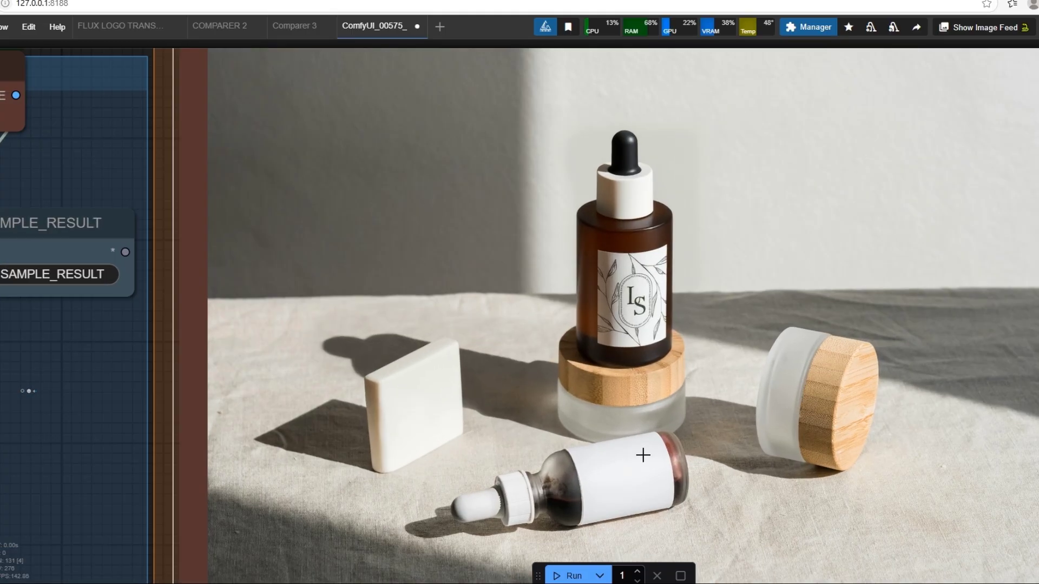
scroll(797, 439, up, 1)
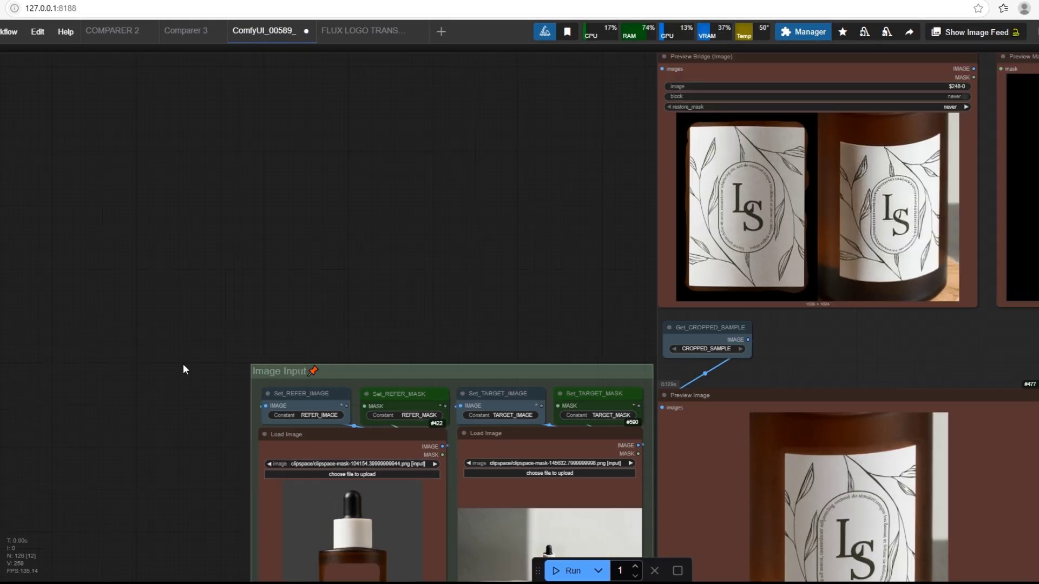
Check the FLUX LOGO TRANS Image Input group, then return to ComfyUI_00589_'s input and Parameter groups
scroll(411, 278, up, 2)
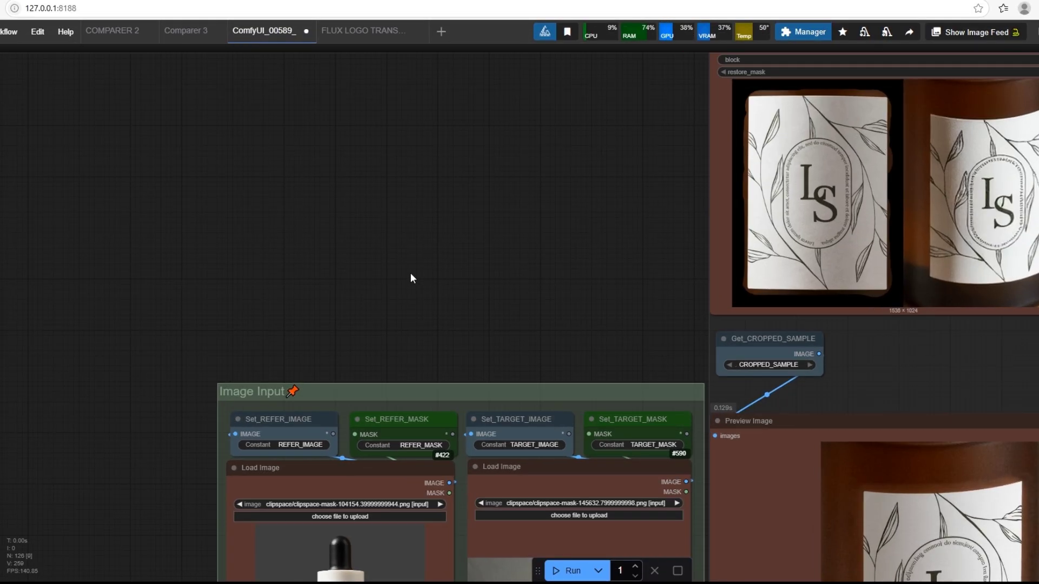
click(349, 30)
scroll(402, 354, down, 3)
scroll(407, 356, up, 3)
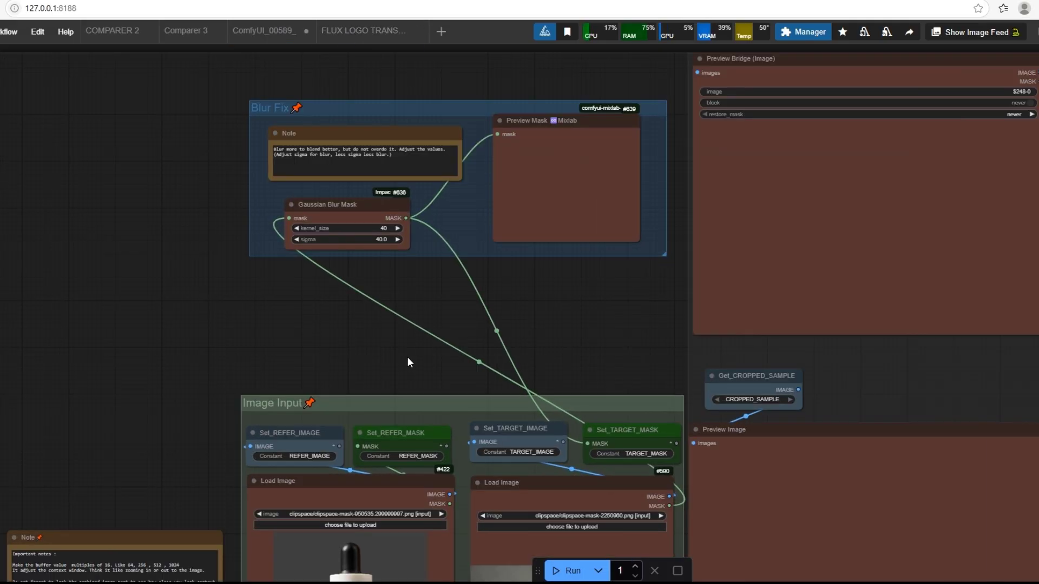
drag(409, 362, 447, 210)
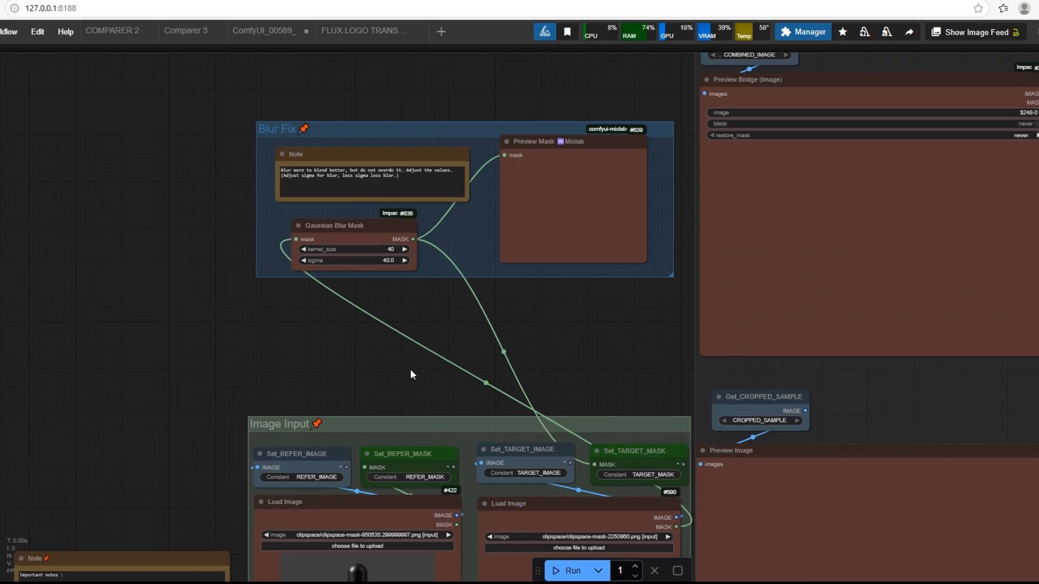
scroll(379, 287, down, 2)
drag(371, 324, 386, 222)
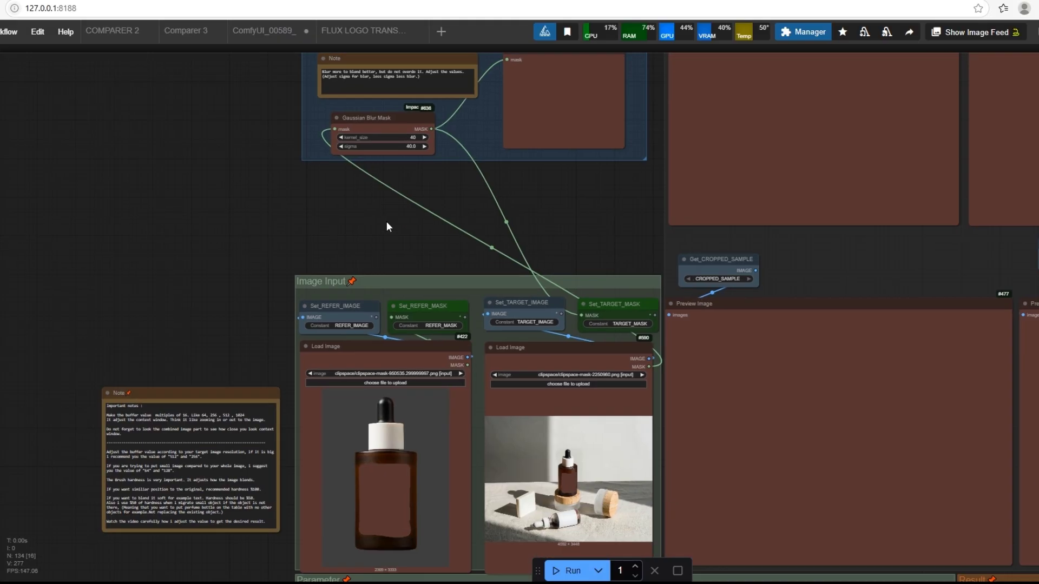
click(276, 39)
scroll(412, 257, down, 3)
scroll(484, 308, up, 2)
drag(488, 314, 354, 214)
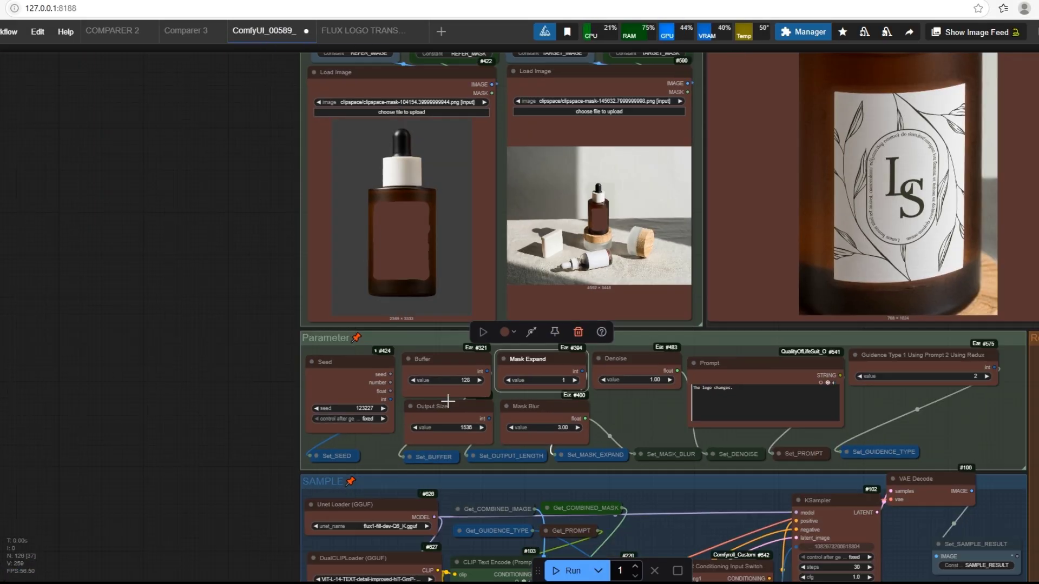
Brush masks over the bottle labels in the reference image and the scene image
right_click(400, 81)
click(455, 431)
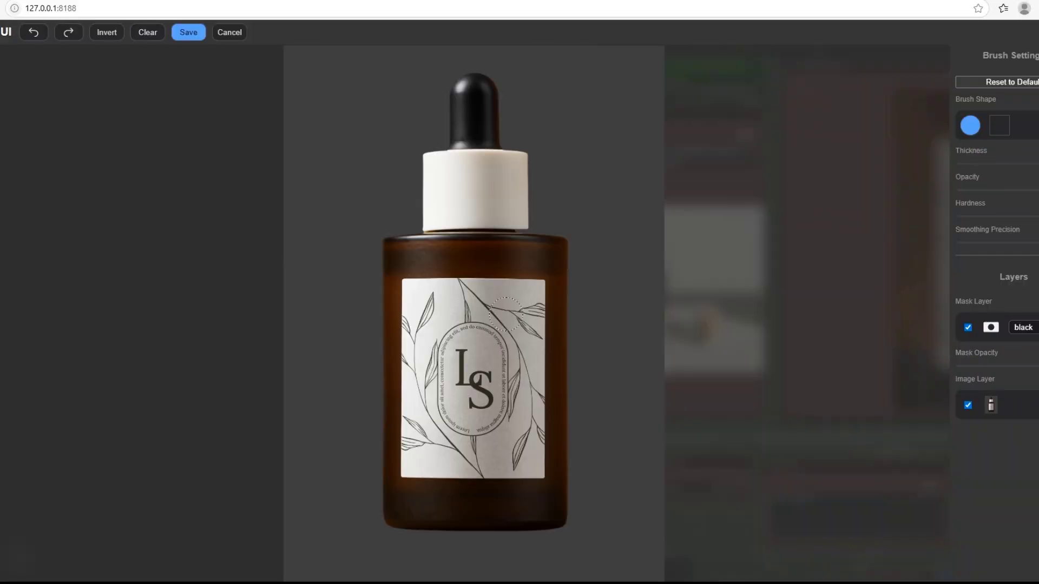
mouse_move(403, 287)
mouse_down()
mouse_move(519, 476)
mouse_move(411, 295)
mouse_up()
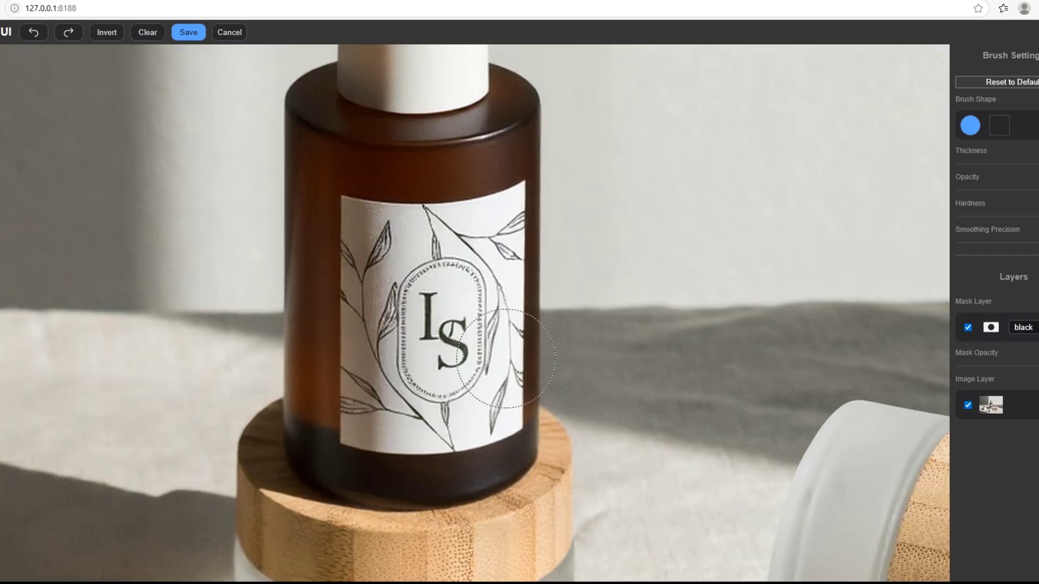
mouse_move(330, 227)
mouse_down()
mouse_move(459, 216)
mouse_move(427, 267)
mouse_up()
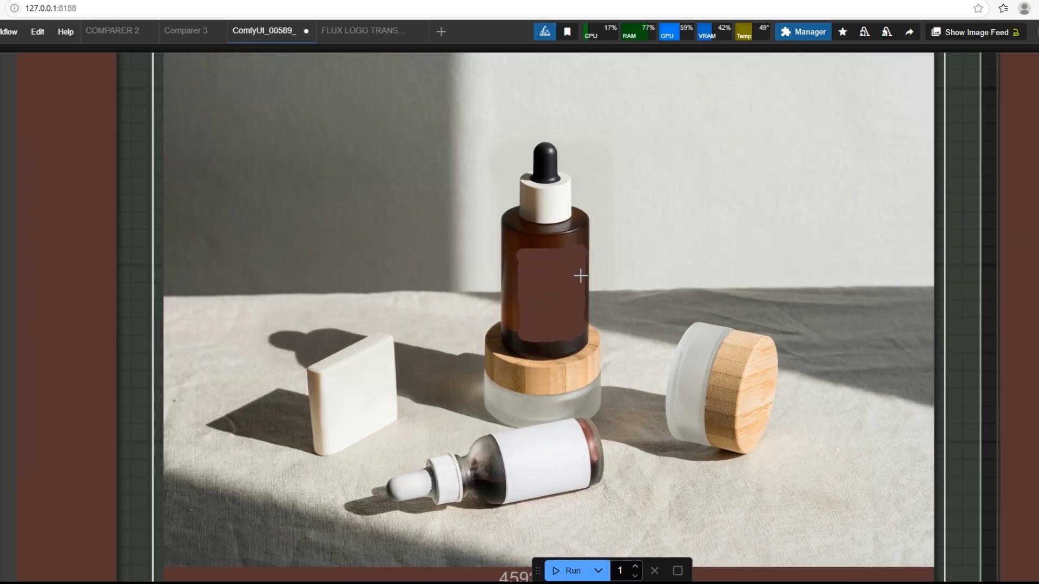
scroll(580, 274, down, 5)
scroll(433, 464, up, 2)
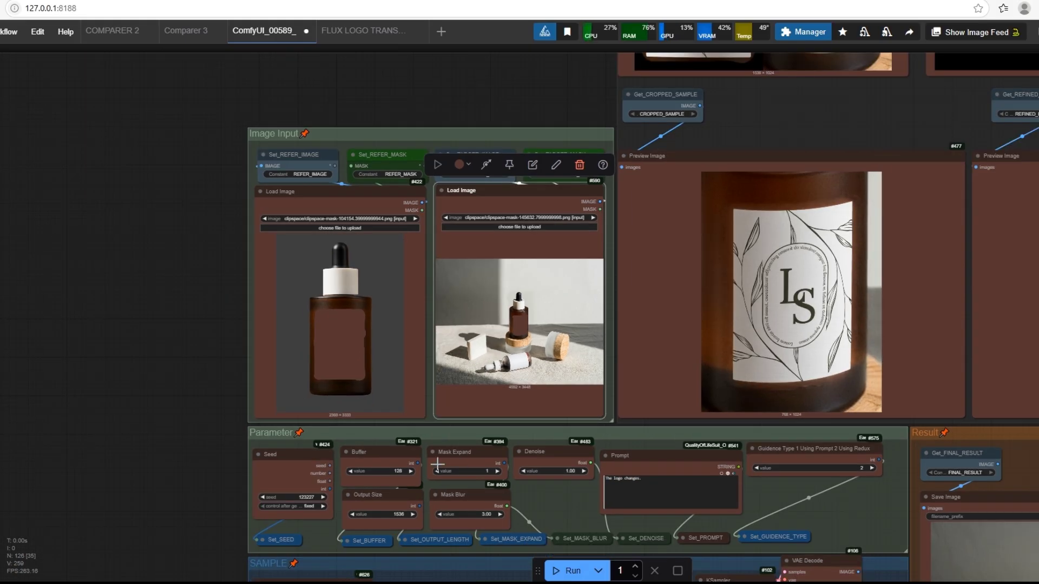
scroll(441, 483, up, 2)
scroll(441, 483, up, 1)
scroll(482, 520, down, 11)
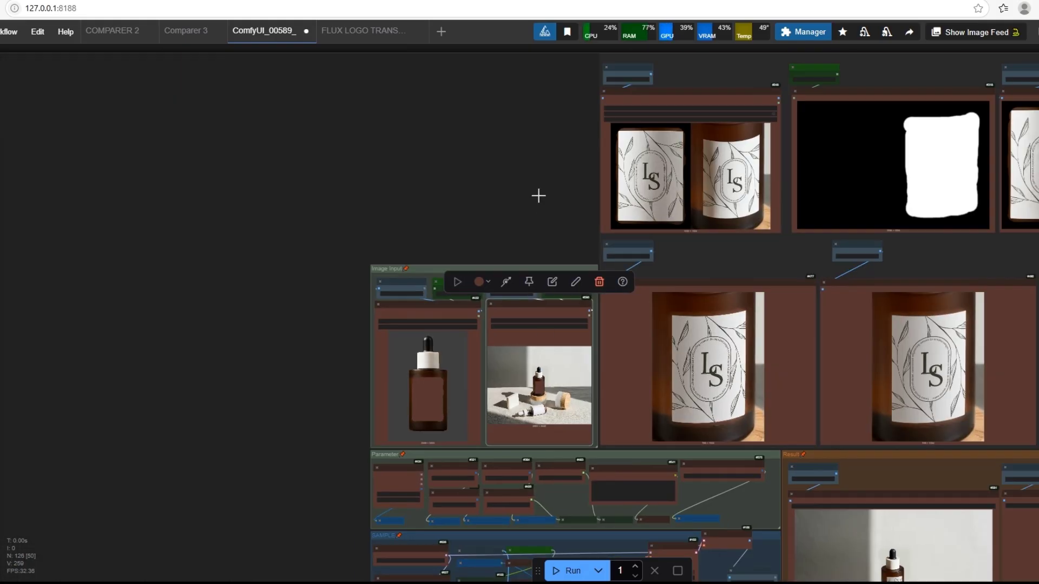
drag(538, 195, 177, 276)
scroll(791, 228, up, 8)
drag(791, 228, 753, 281)
scroll(765, 332, up, 3)
scroll(663, 306, up, 1)
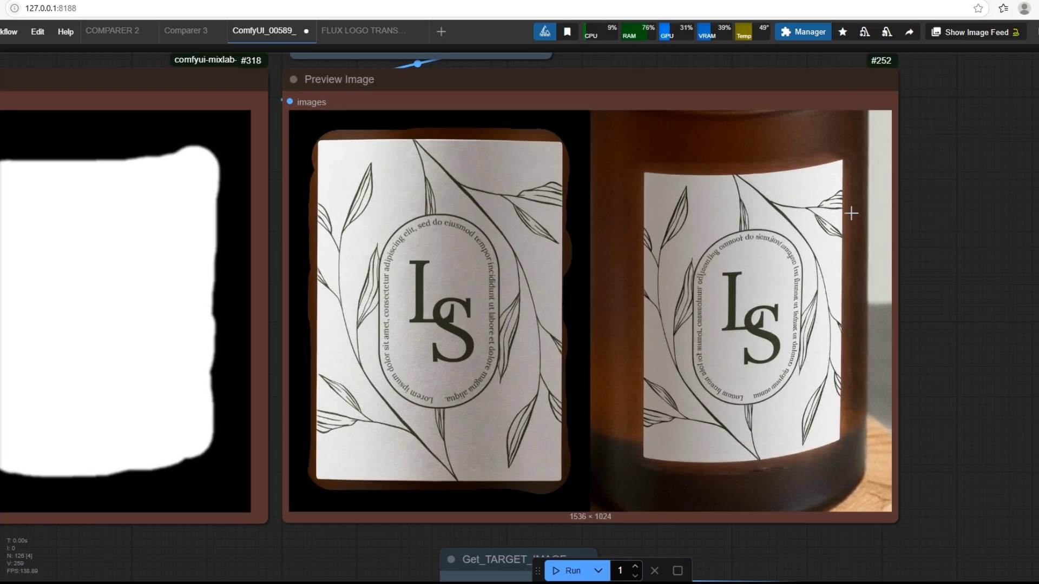
scroll(785, 269, down, 2)
scroll(785, 447, up, 4)
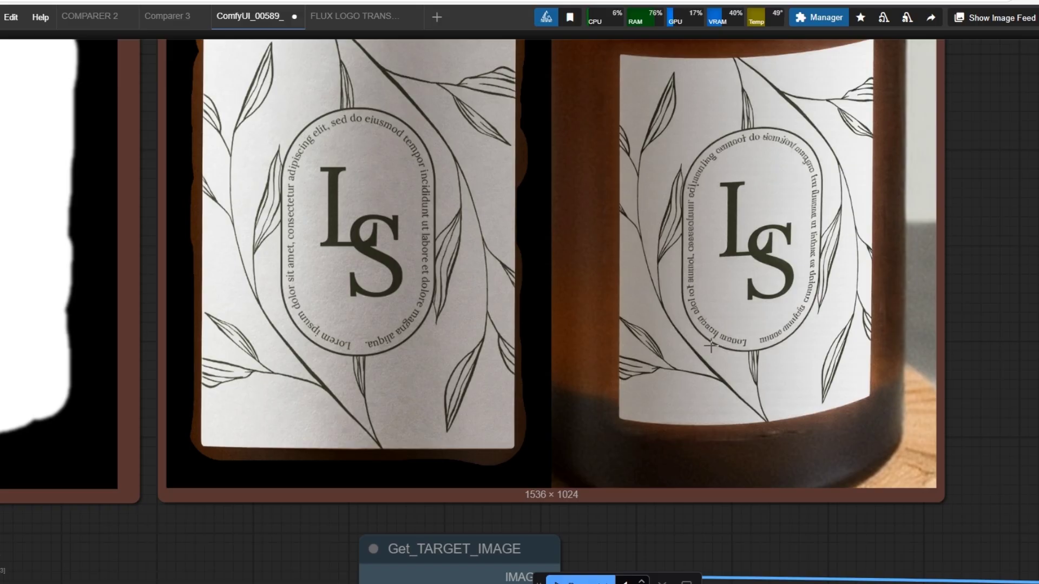
scroll(723, 172, up, 4)
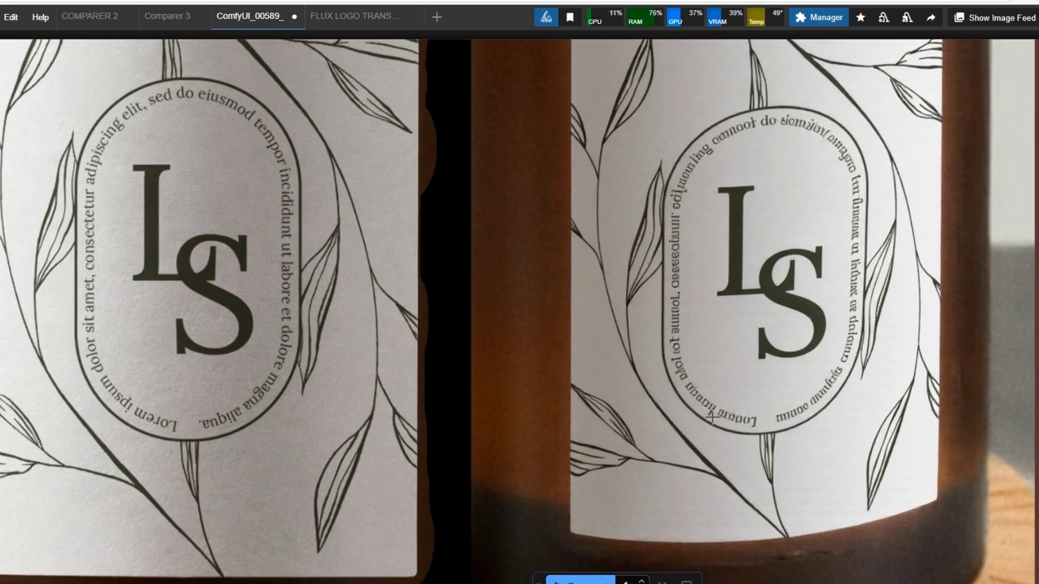
scroll(738, 391, down, 2)
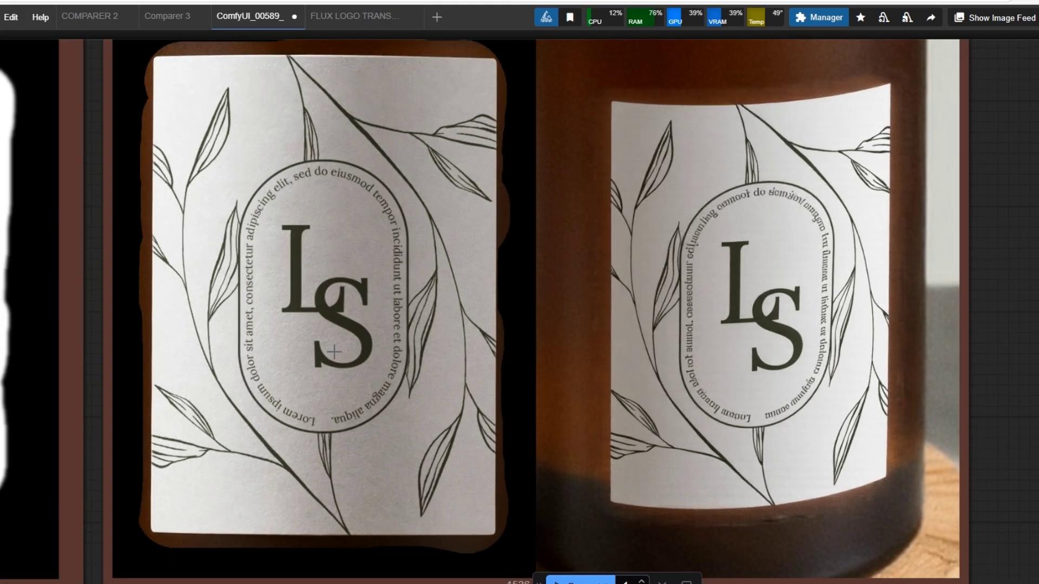
scroll(491, 311, down, 7)
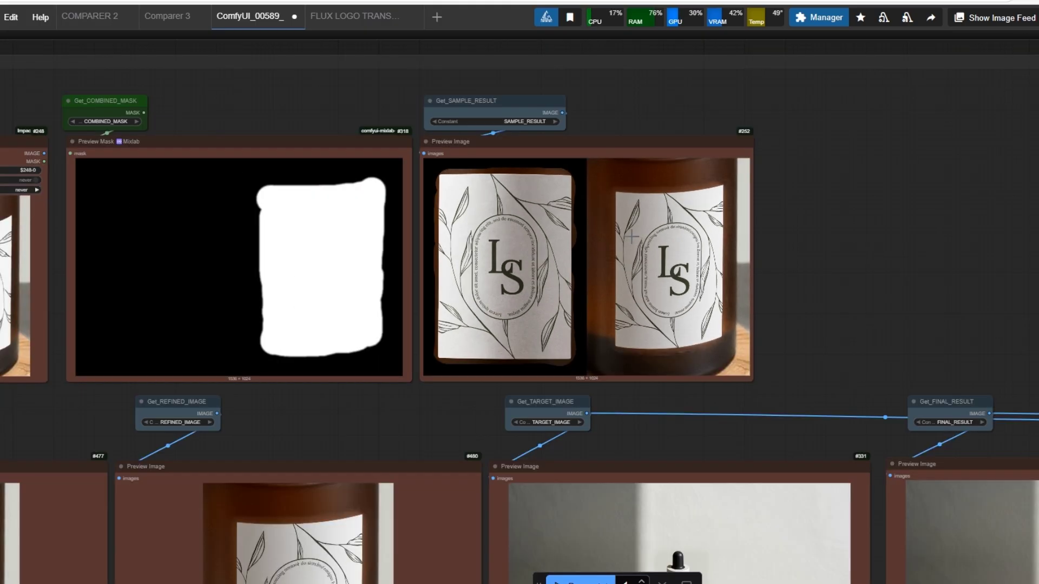
drag(455, 412, 543, 106)
scroll(506, 204, down, 5)
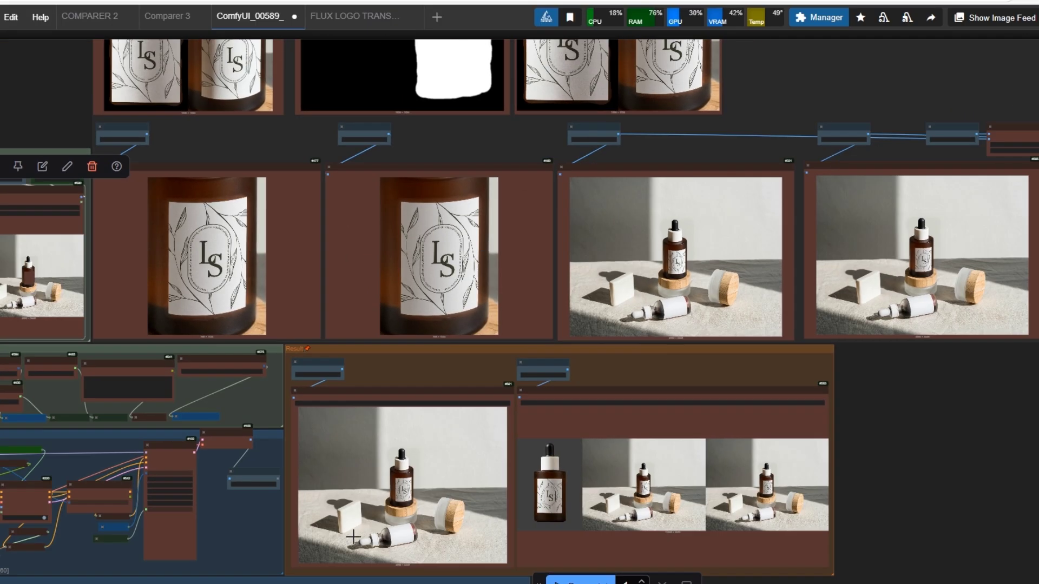
scroll(357, 536, up, 8)
scroll(463, 446, up, 9)
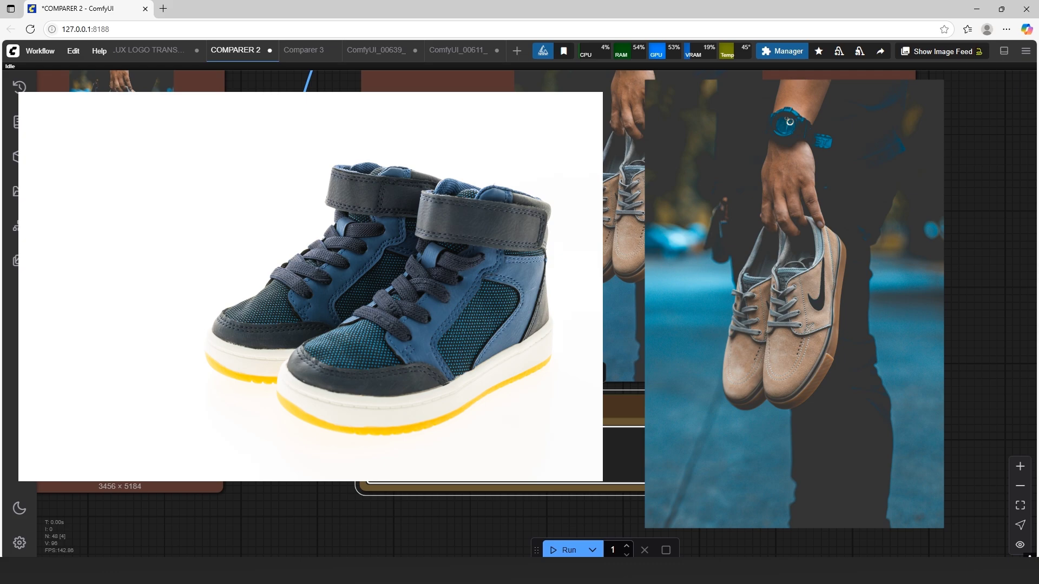
scroll(541, 325, up, 8)
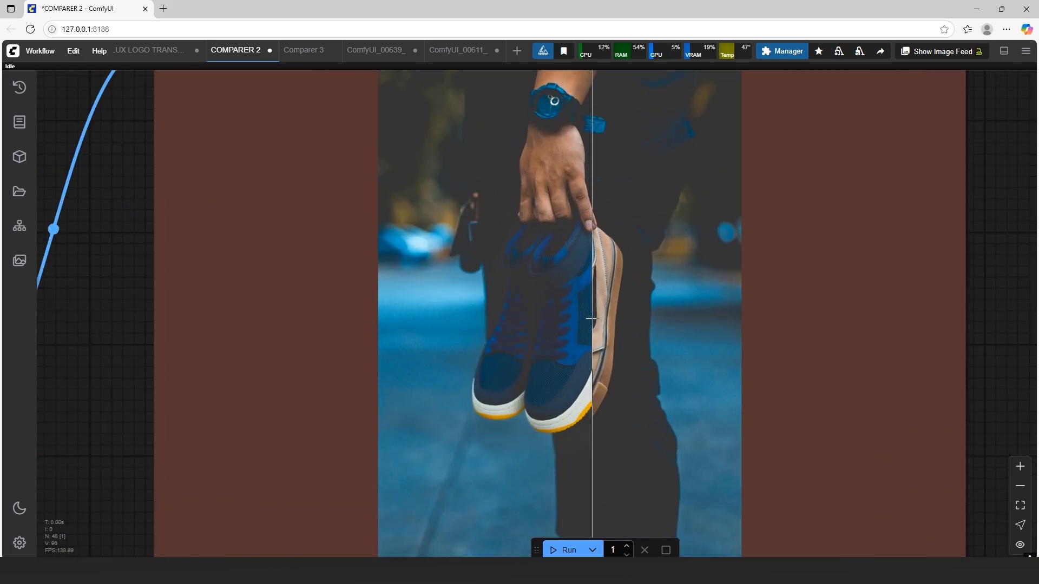
scroll(591, 318, up, 6)
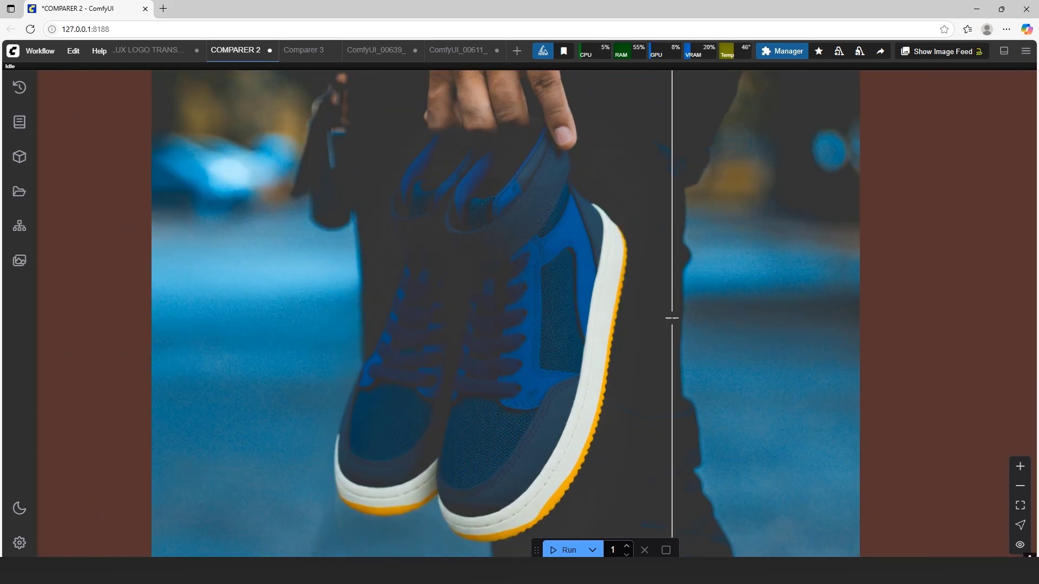
scroll(292, 324, down, 3)
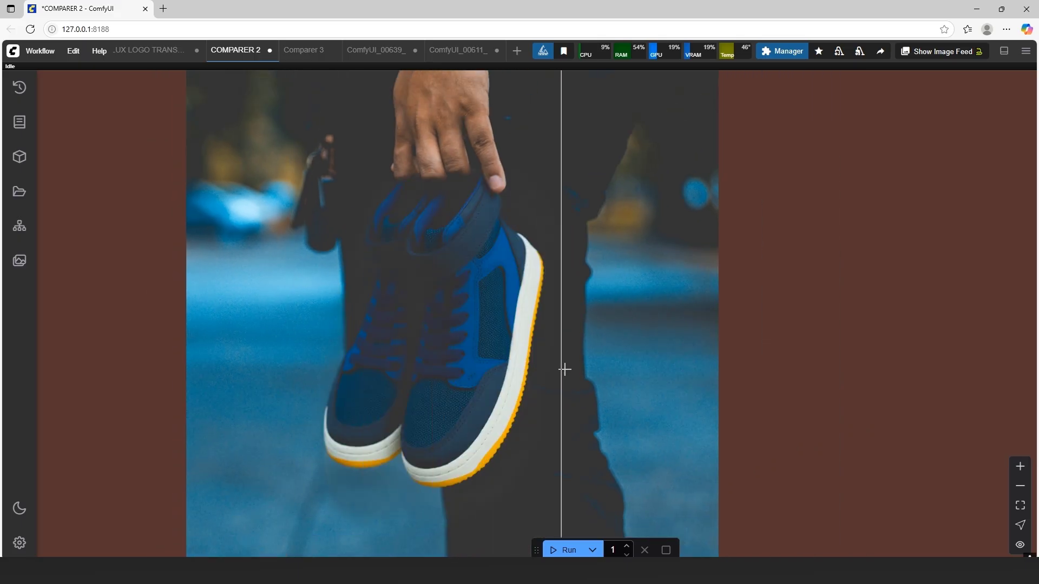
scroll(543, 482, up, 4)
scroll(616, 430, down, 1)
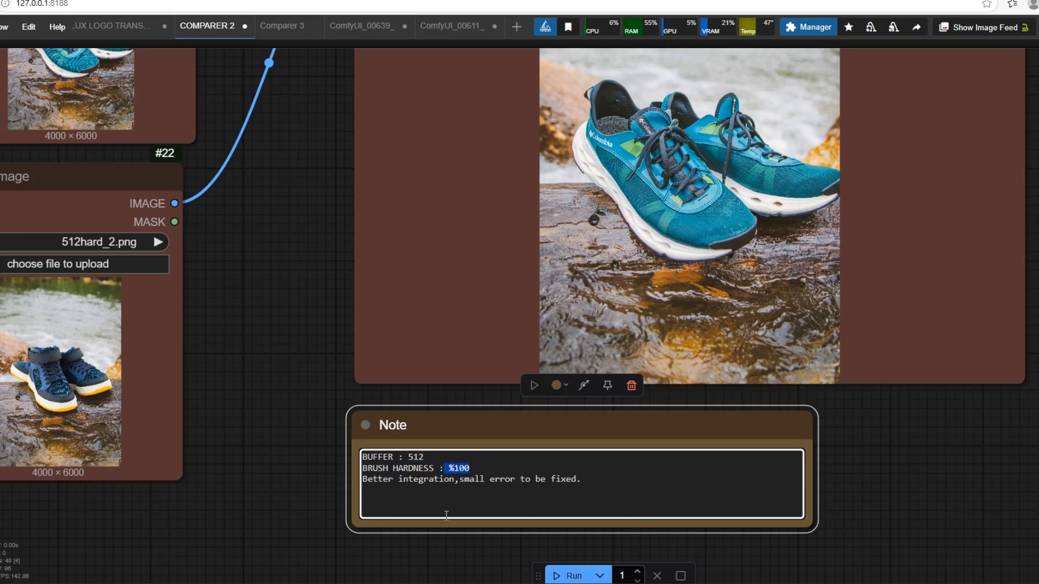
click(306, 471)
drag(274, 427, 205, 542)
scroll(701, 301, up, 3)
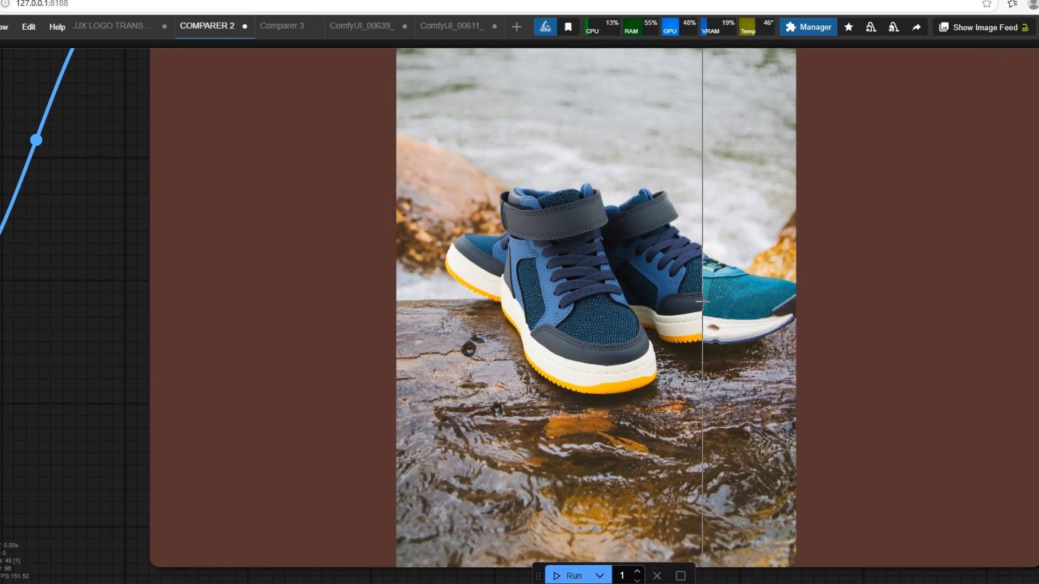
scroll(702, 302, up, 1)
scroll(801, 300, up, 3)
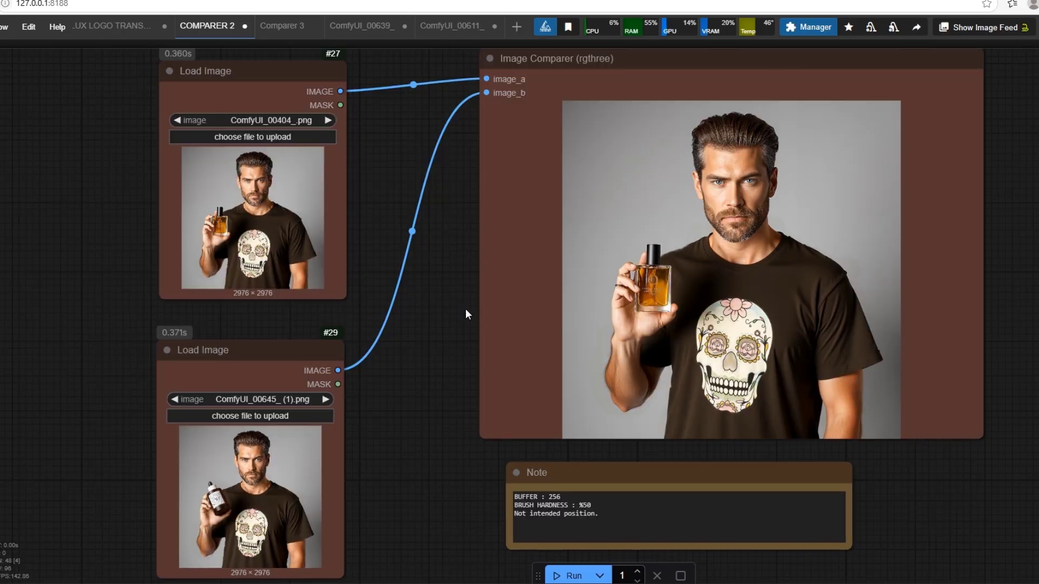
Edit the note about the LS bottle-in-hand result and pan to the bottle-and-shirt comparison
scroll(543, 519, up, 4)
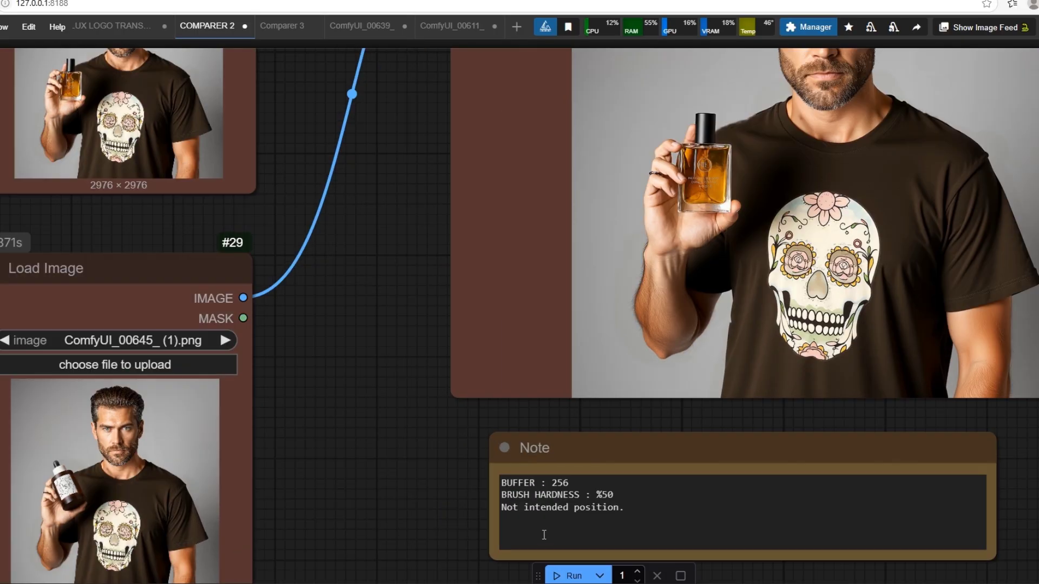
click(552, 483)
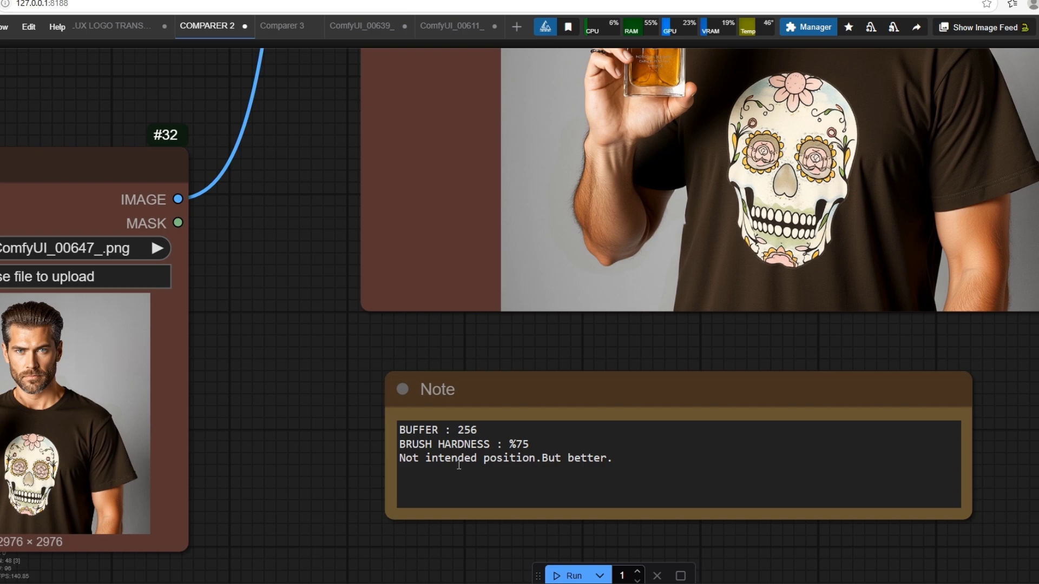
drag(579, 342, 428, 547)
scroll(547, 239, up, 9)
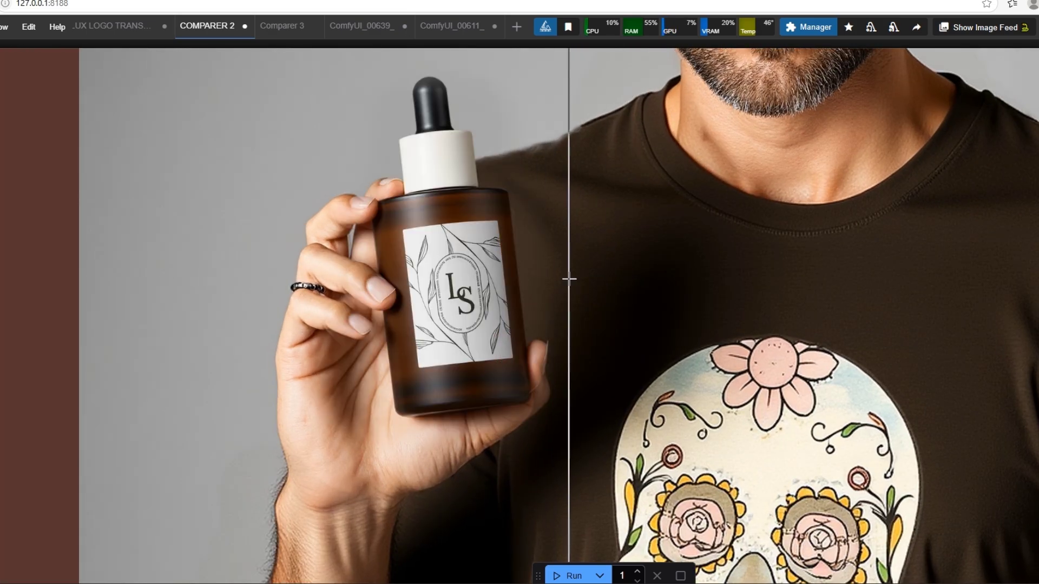
scroll(564, 283, down, 5)
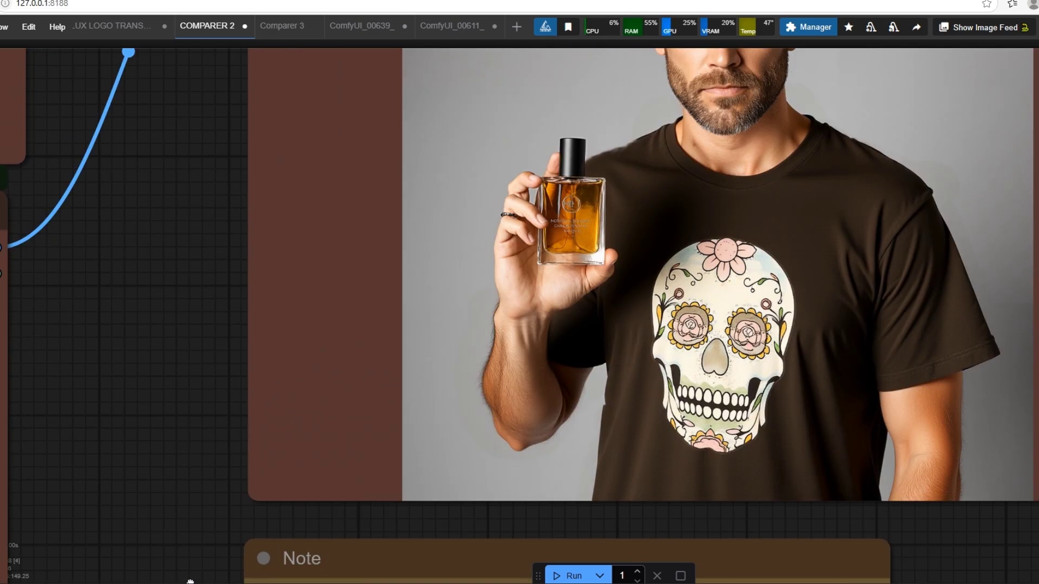
scroll(672, 191, up, 8)
scroll(277, 221, down, 4)
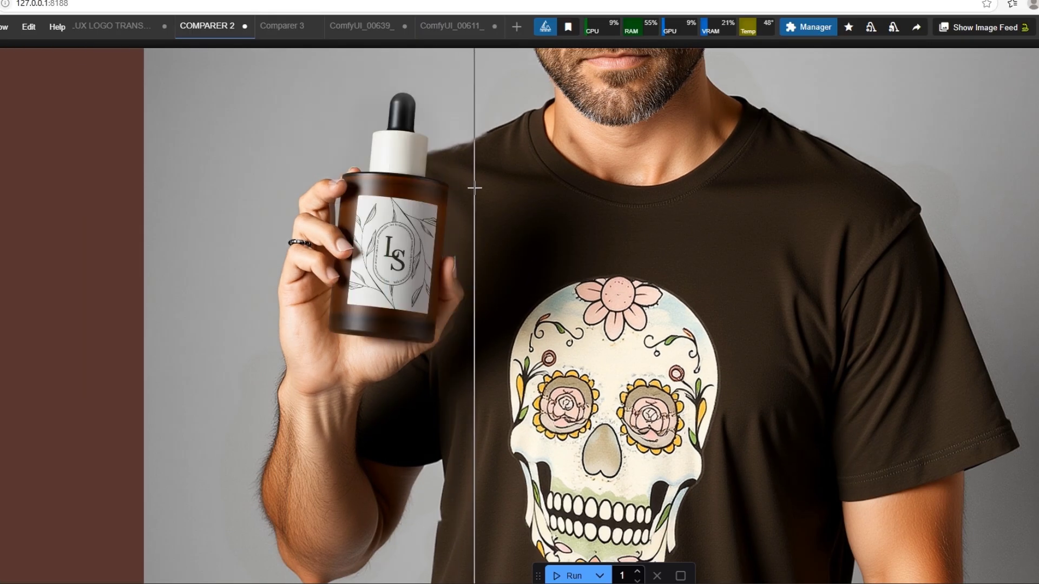
scroll(469, 181, up, 3)
scroll(557, 132, down, 1)
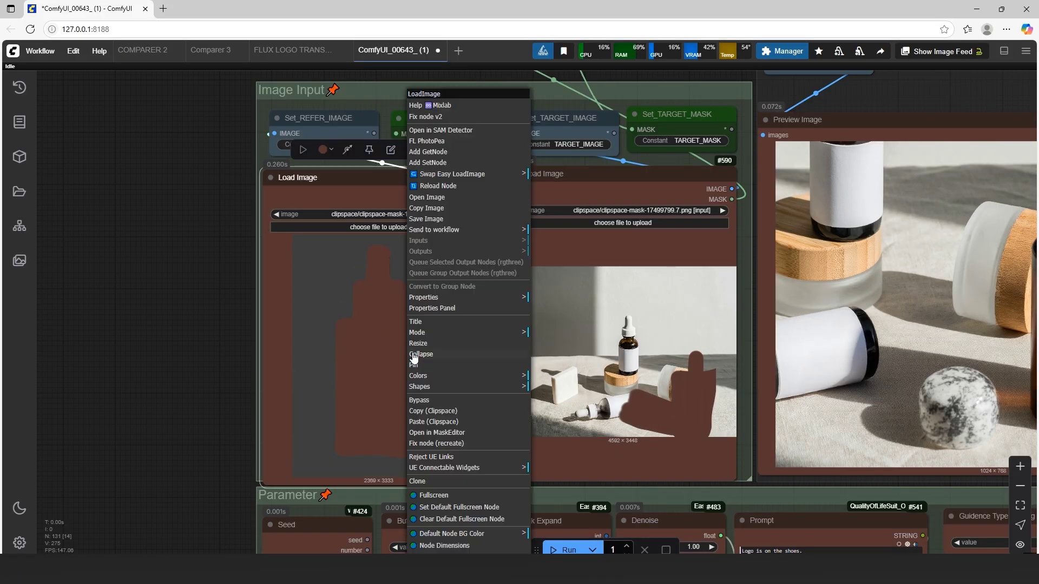
Clear the old reference mask and repaint it over the whole LS dropper bottle, then save
click(444, 432)
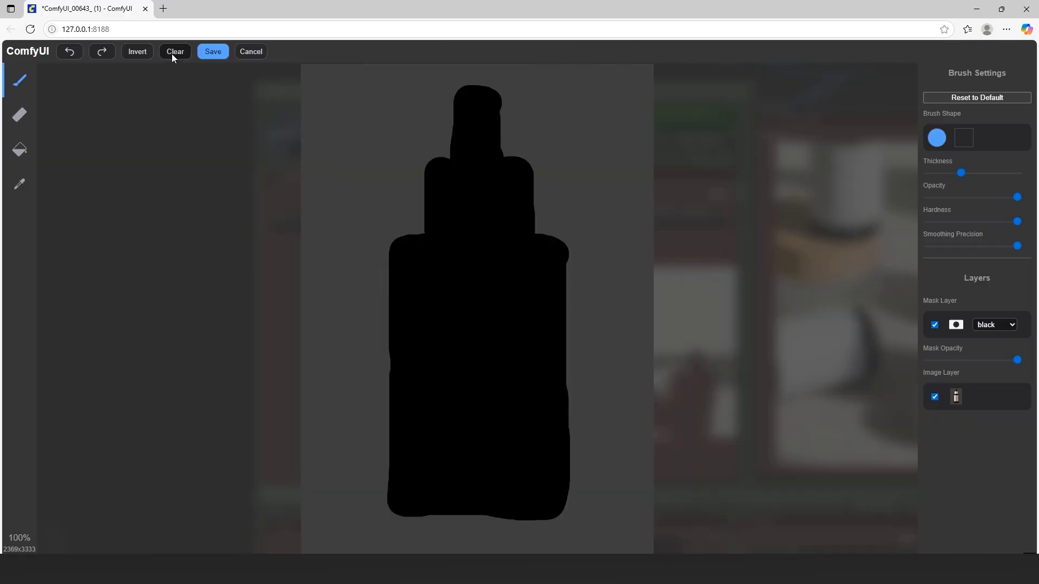
click(172, 54)
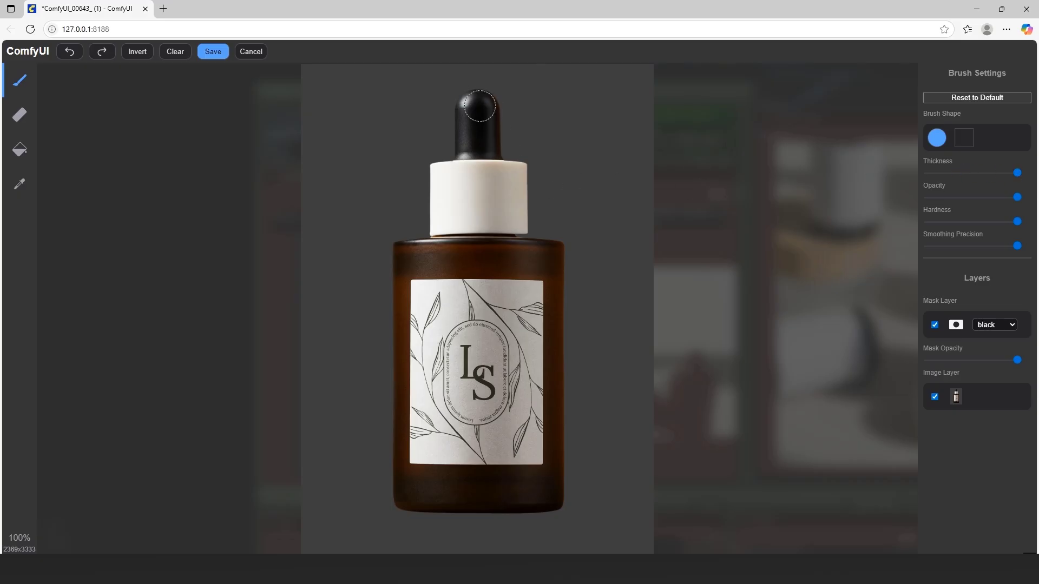
mouse_move(479, 106)
mouse_down()
mouse_move(476, 217)
mouse_move(474, 202)
mouse_move(455, 298)
mouse_move(422, 330)
mouse_move(420, 263)
mouse_move(414, 453)
mouse_move(417, 479)
mouse_move(511, 491)
mouse_move(535, 479)
mouse_move(537, 305)
mouse_move(487, 263)
mouse_up()
click(216, 53)
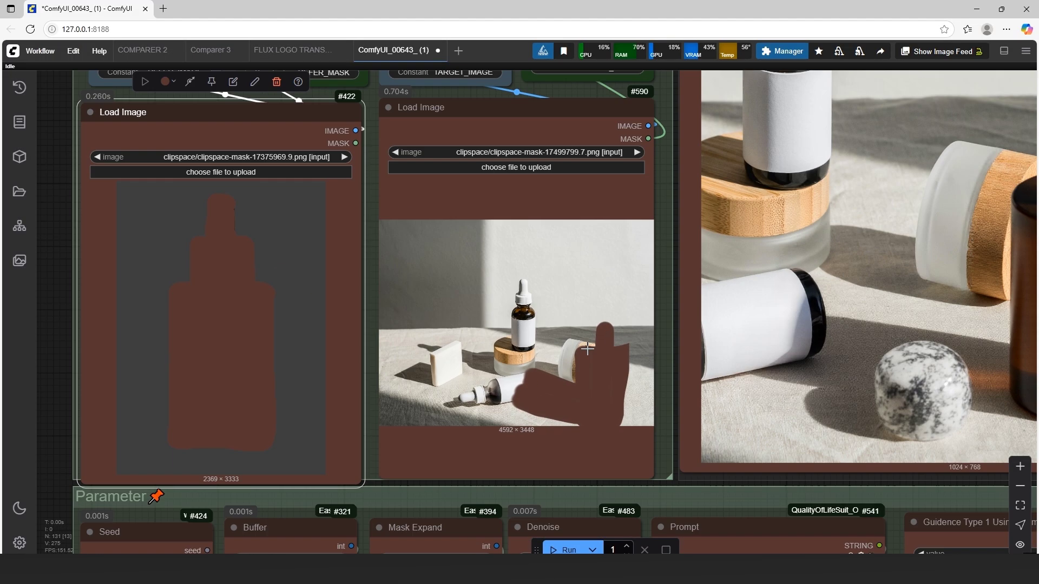
Open the product scene image (#590) in the MaskEditor, positioned for masking
right_click(587, 349)
click(619, 330)
scroll(703, 500, down, 2)
mouse_move(703, 500)
mouse_down()
mouse_move(673, 464)
mouse_move(620, 340)
mouse_move(614, 476)
mouse_move(622, 483)
mouse_move(679, 324)
mouse_move(626, 457)
mouse_move(507, 424)
mouse_up()
scroll(673, 464, up, 3)
Clear the existing target mask, undo the clear, and zoom out over the scene
click(175, 53)
key(ctrl+z)
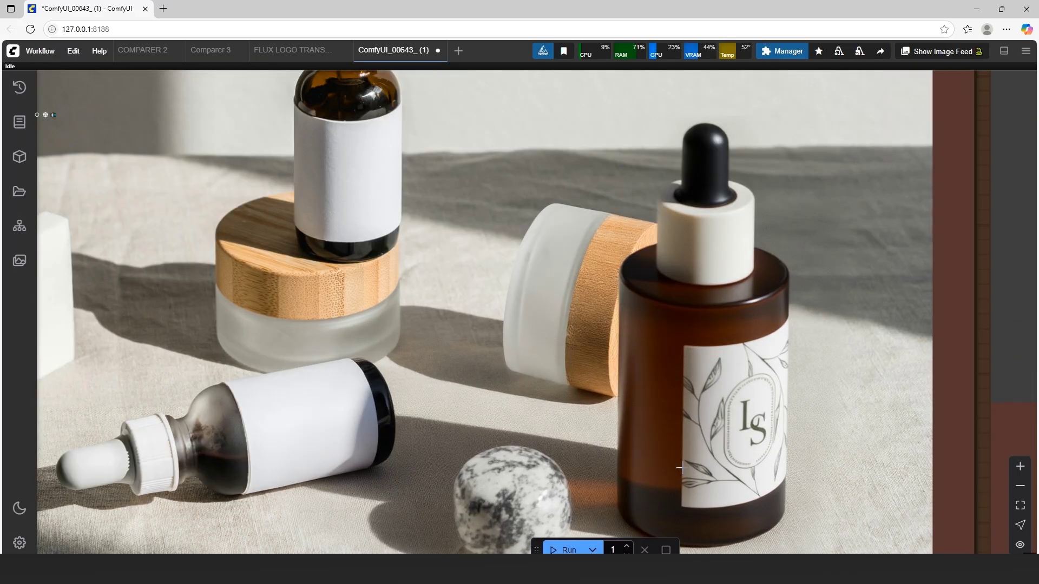
scroll(660, 389, down, 2)
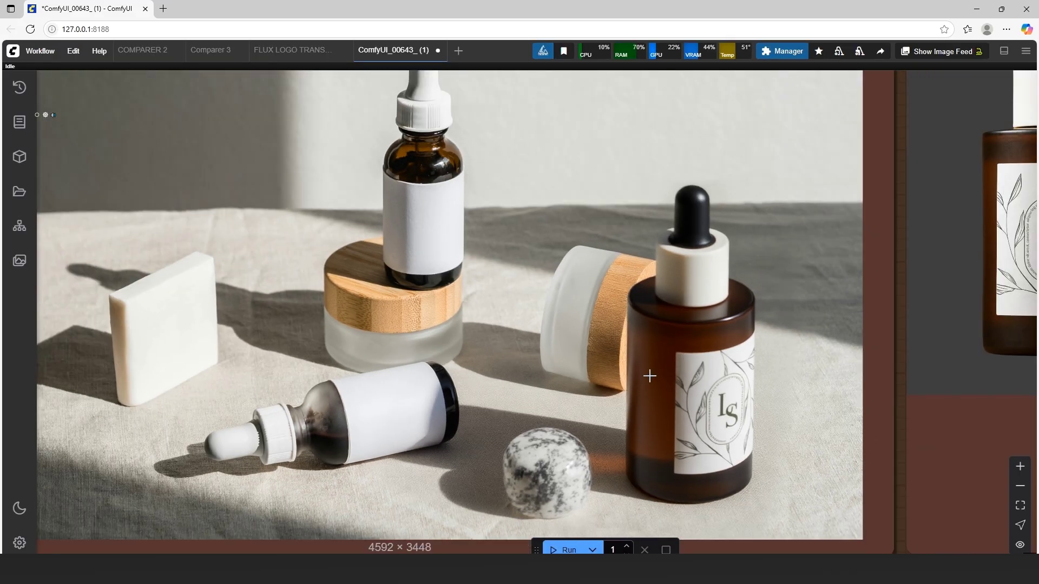
scroll(711, 450, up, 3)
scroll(696, 433, down, 1)
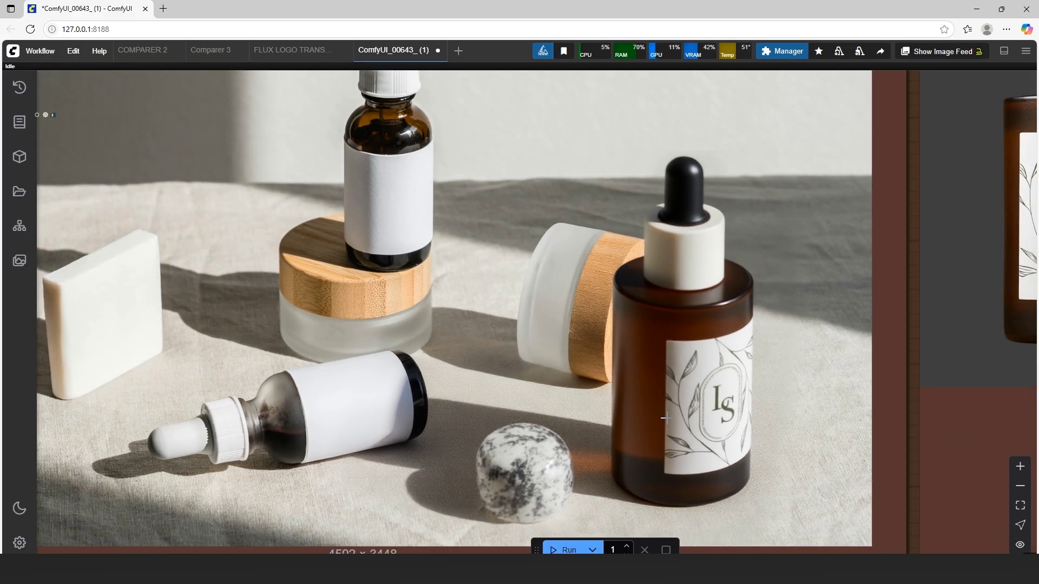
scroll(322, 410, down, 1)
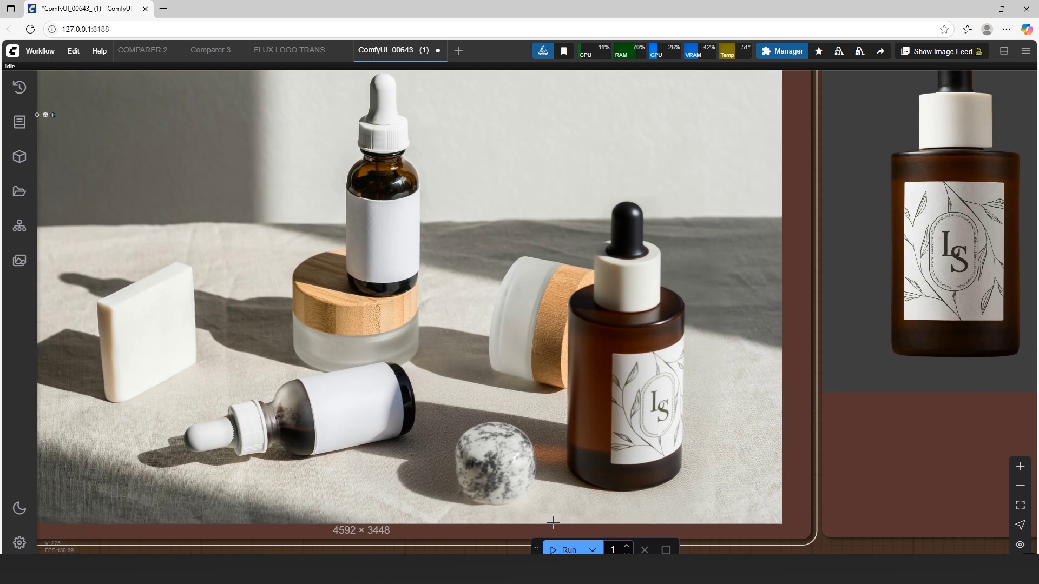
scroll(468, 429, down, 4)
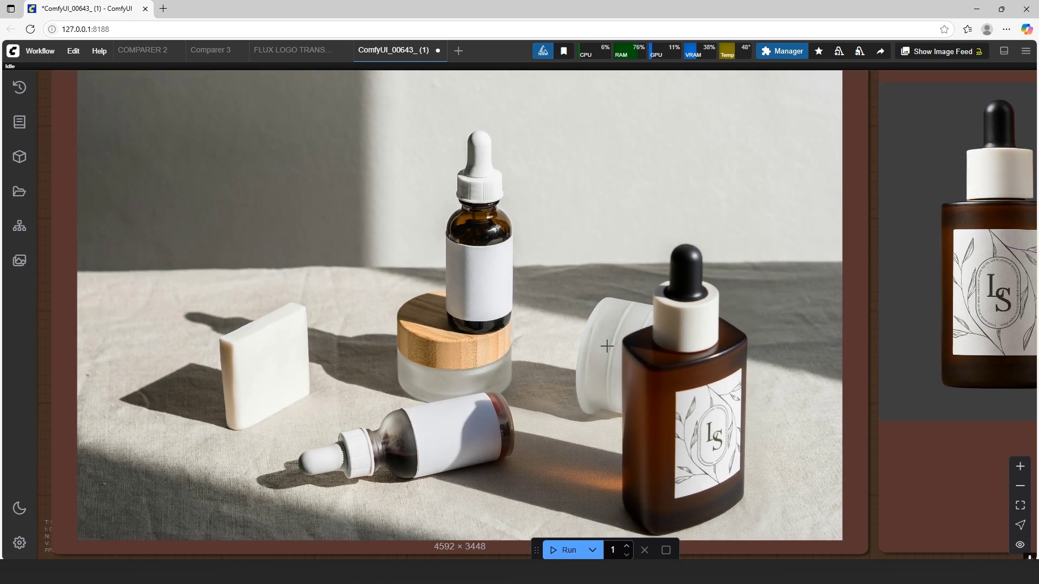
scroll(607, 346, down, 2)
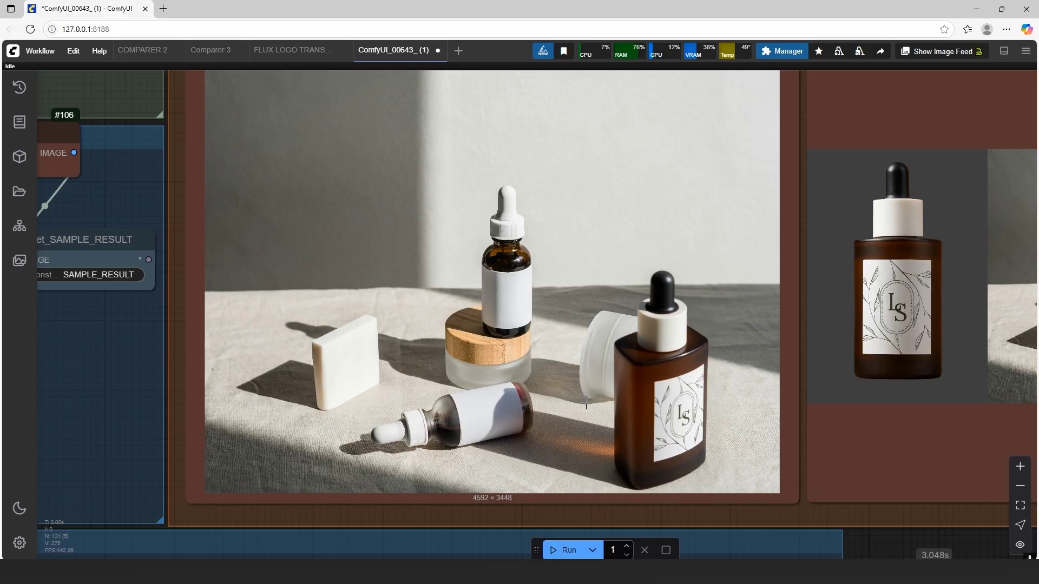
scroll(585, 403, down, 1)
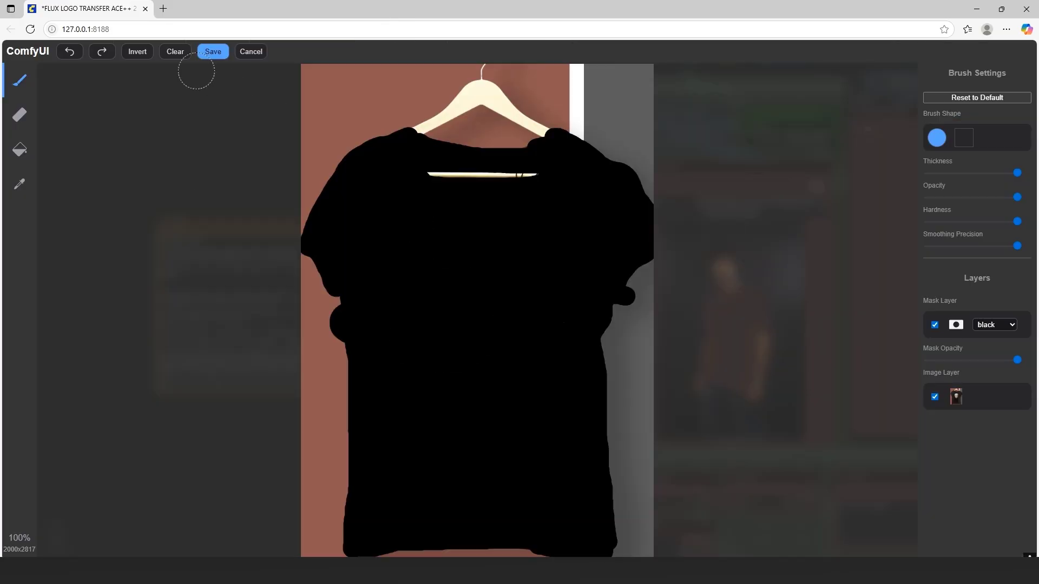
Switch to the FLUX LOGO TRANSFER T-shirt workflow and frame its image inputs
click(175, 52)
drag(394, 150, 383, 251)
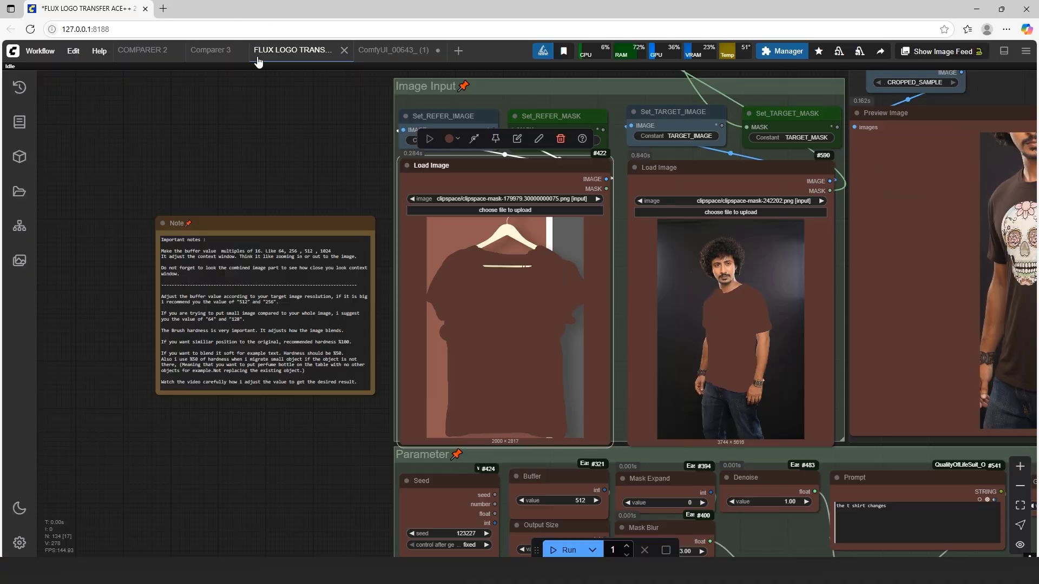
scroll(487, 155, down, 1)
scroll(844, 286, up, 7)
Paint a mask over the man's shirt in the target photo
right_click(670, 352)
click(713, 433)
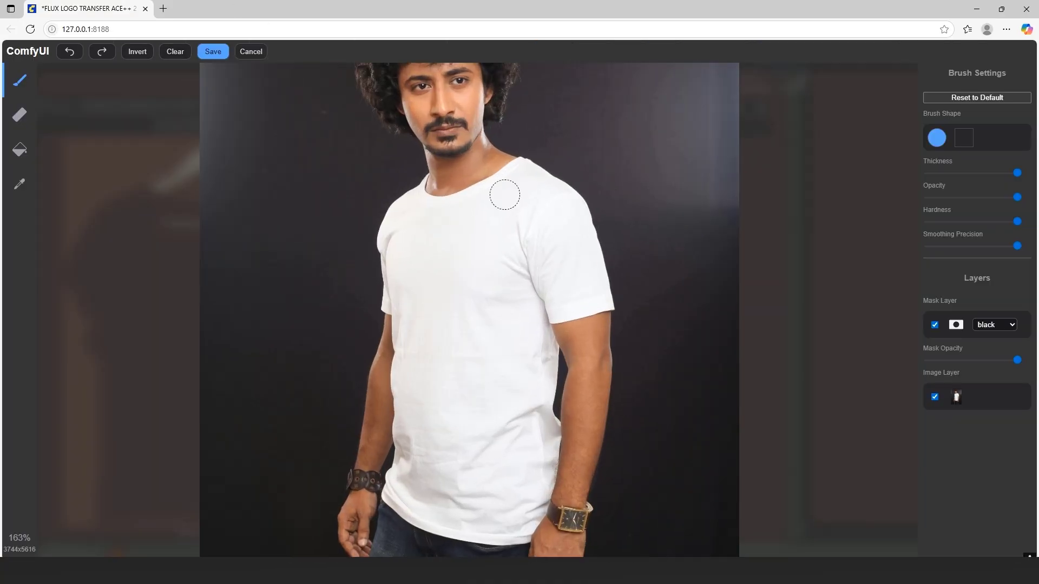
mouse_move(454, 200)
mouse_down()
mouse_move(514, 178)
mouse_move(568, 238)
mouse_up()
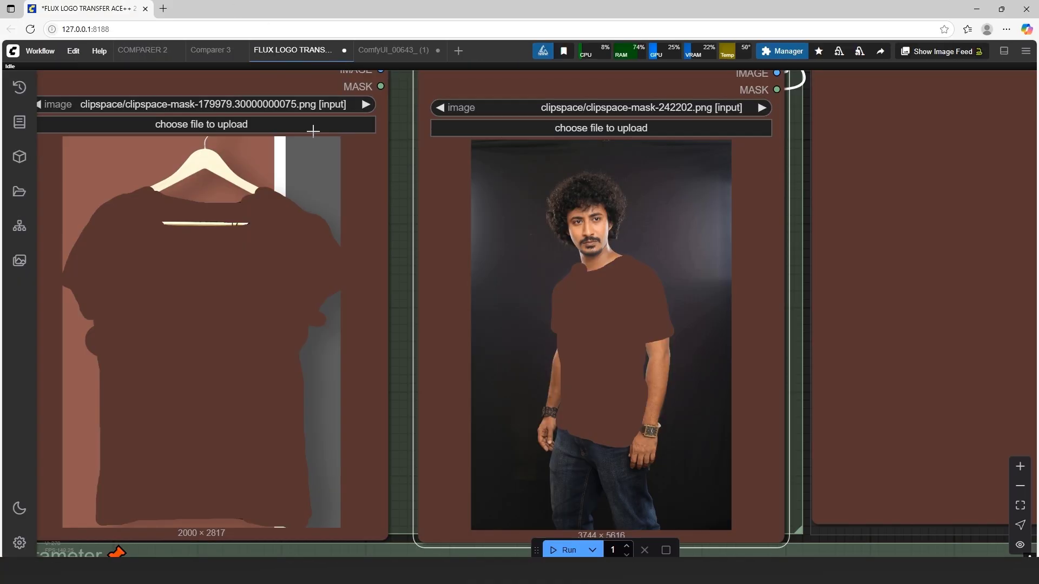
scroll(311, 303, down, 18)
scroll(674, 172, up, 20)
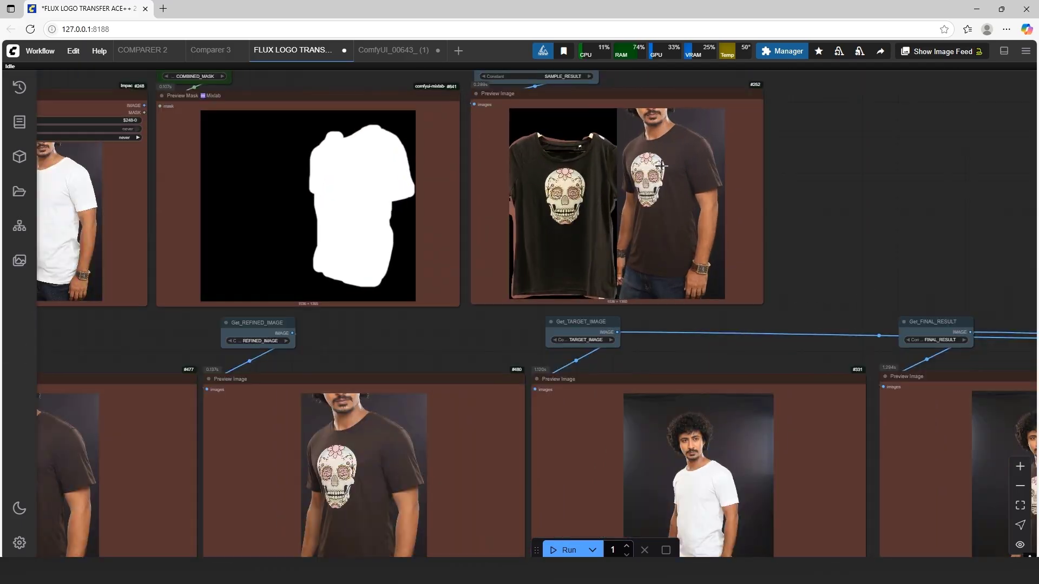
scroll(574, 254, down, 4)
scroll(611, 162, up, 6)
scroll(457, 255, down, 8)
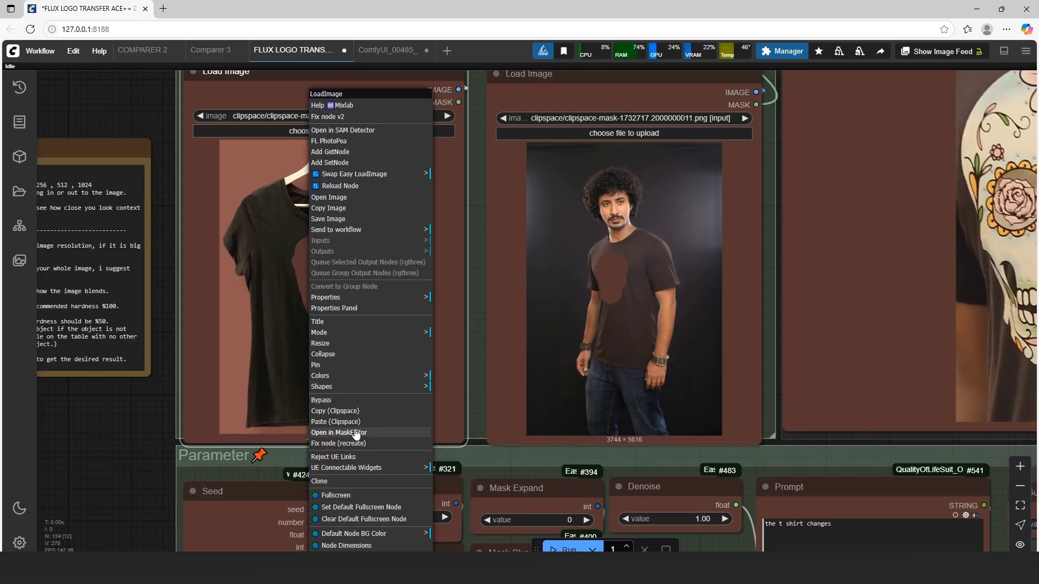
Re-mask the skull area on the hanging shirt with a white mask display and save
click(360, 434)
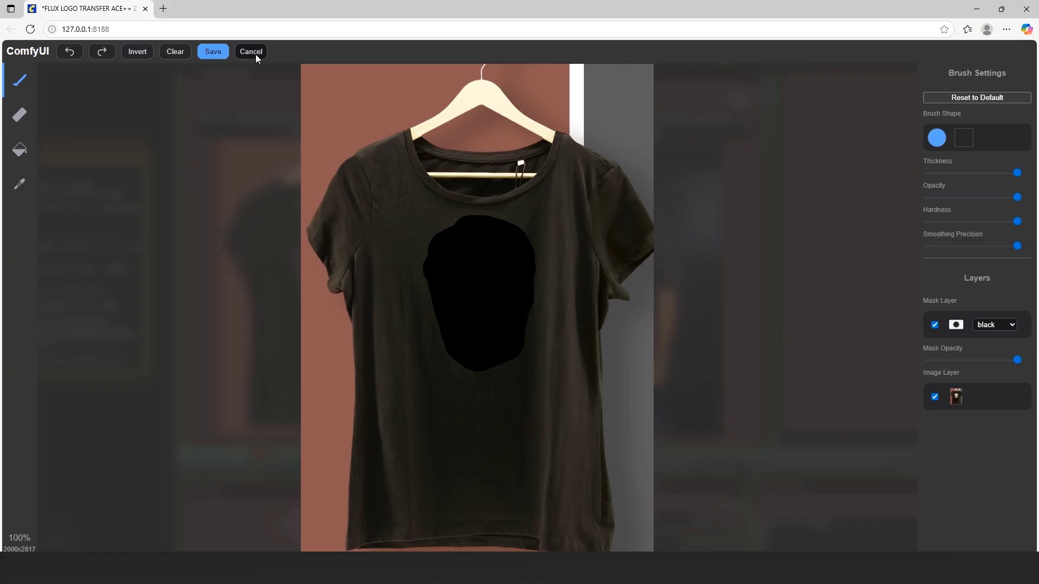
click(175, 51)
drag(471, 336, 492, 260)
click(994, 325)
click(986, 350)
mouse_move(449, 292)
mouse_down()
mouse_move(488, 268)
mouse_move(503, 336)
mouse_up()
click(212, 52)
Open the man's image in MaskEditor, set the mask colour to white, clear it, then cancel
scroll(619, 283, up, 3)
right_click(601, 274)
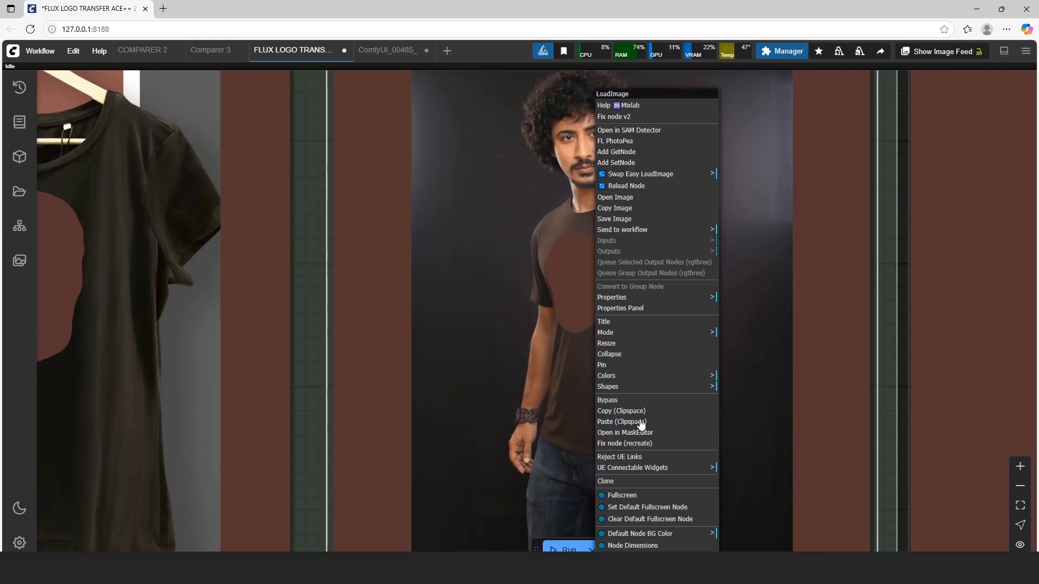
click(638, 432)
click(995, 325)
click(993, 354)
click(998, 326)
click(174, 52)
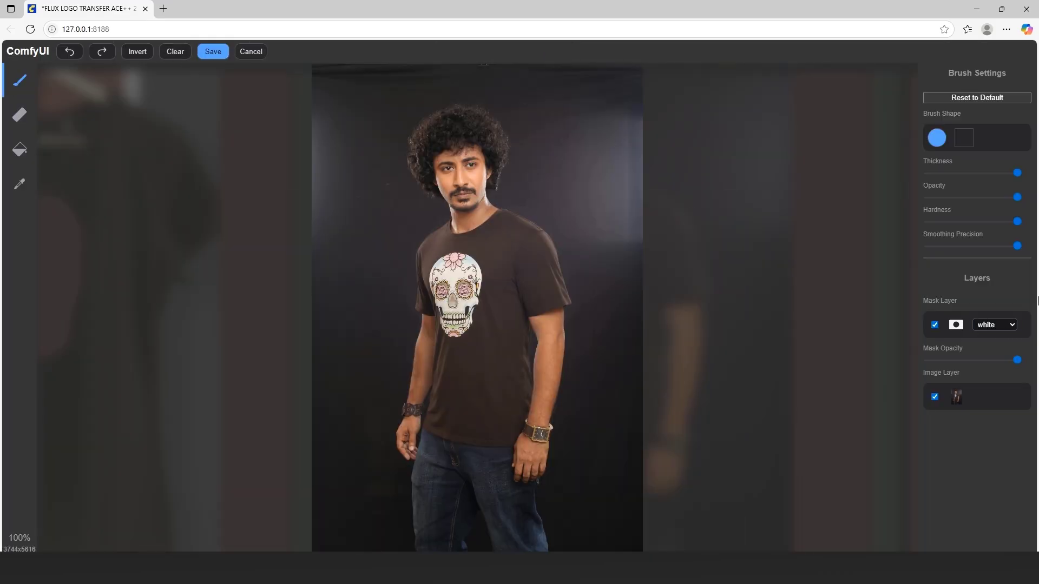
click(252, 52)
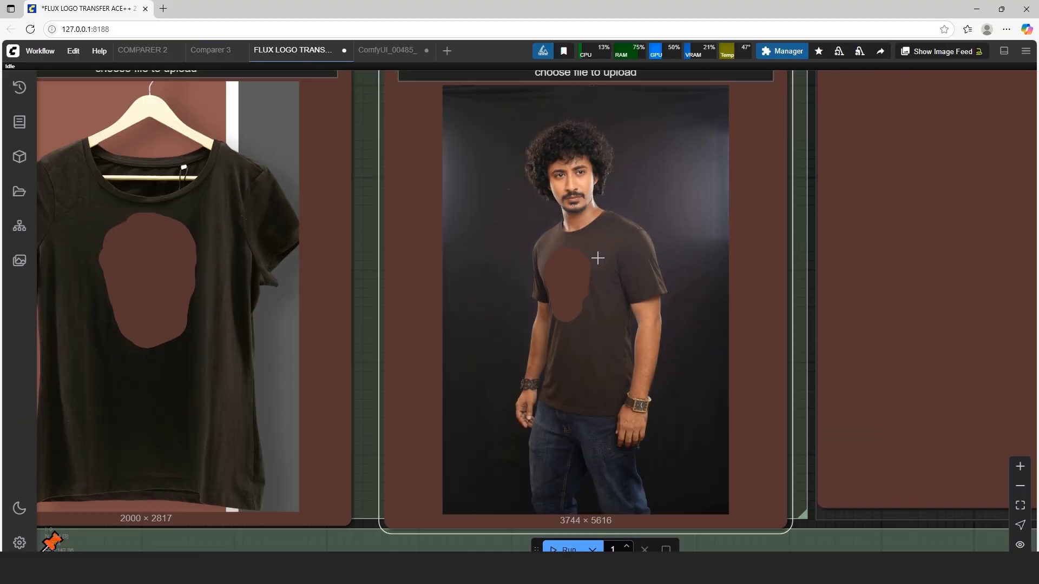
Review the Parameter group's Buffer and Mask Expand settings
scroll(541, 319, down, 15)
scroll(550, 189, up, 6)
drag(543, 225, 609, 153)
drag(460, 535, 515, 364)
scroll(516, 364, up, 6)
scroll(516, 364, up, 2)
click(508, 306)
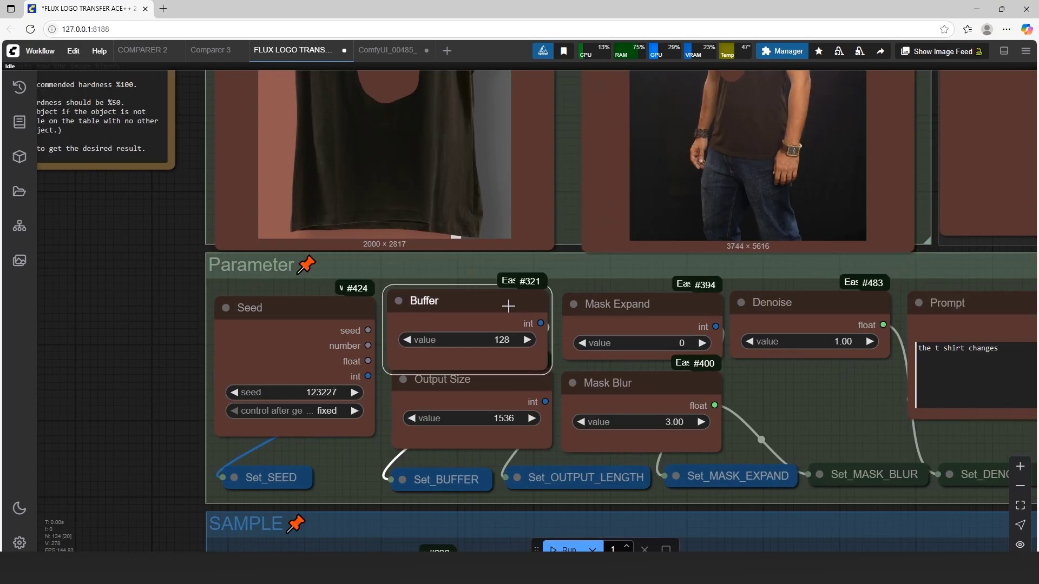
click(663, 312)
click(108, 358)
Center the blue sneaker comparison in view
drag(110, 358, 181, 442)
scroll(181, 444, down, 6)
scroll(182, 442, down, 8)
scroll(692, 400, up, 15)
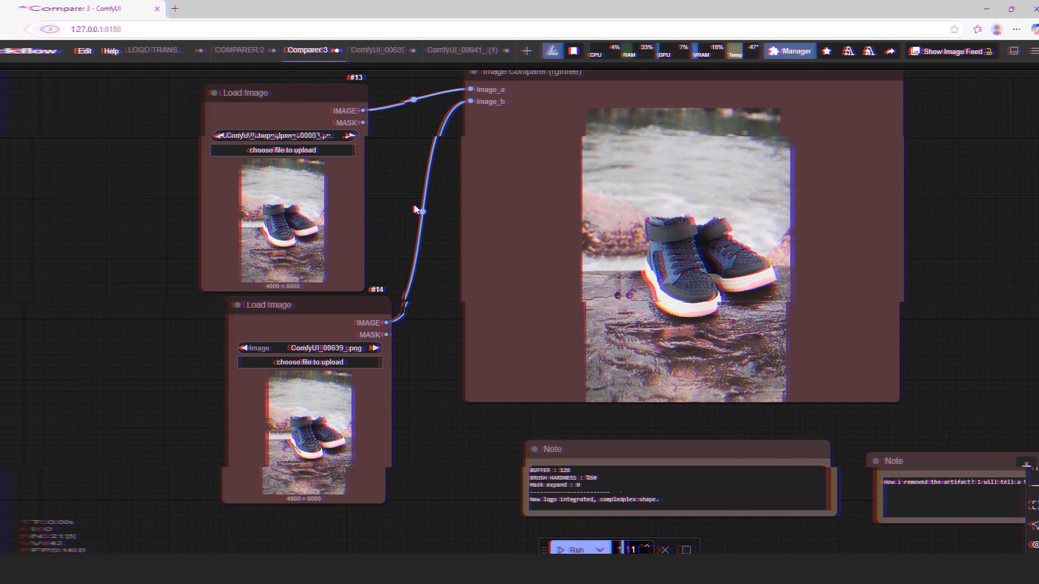
drag(419, 209, 385, 206)
Paint a mask over the NAMELOGO wordmark on the logo image and save it
scroll(885, 255, up, 6)
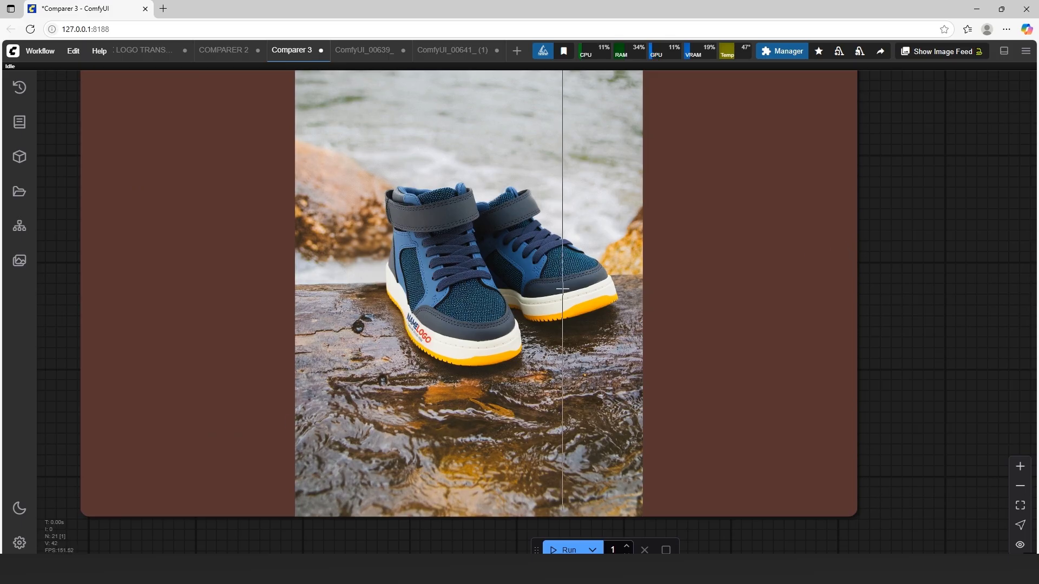
scroll(563, 325, up, 10)
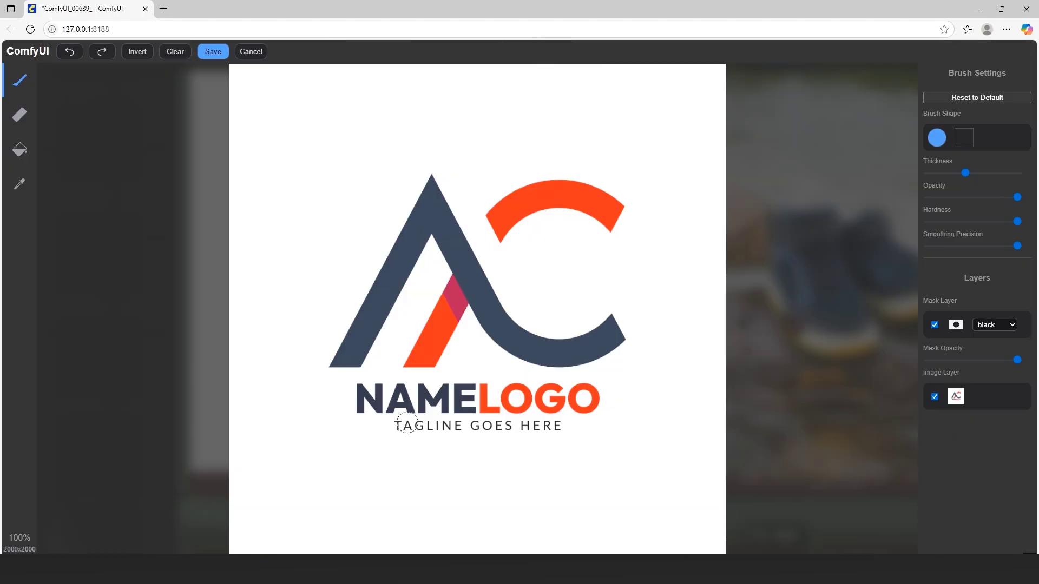
mouse_move(368, 394)
mouse_down()
mouse_move(391, 405)
mouse_move(490, 410)
mouse_up()
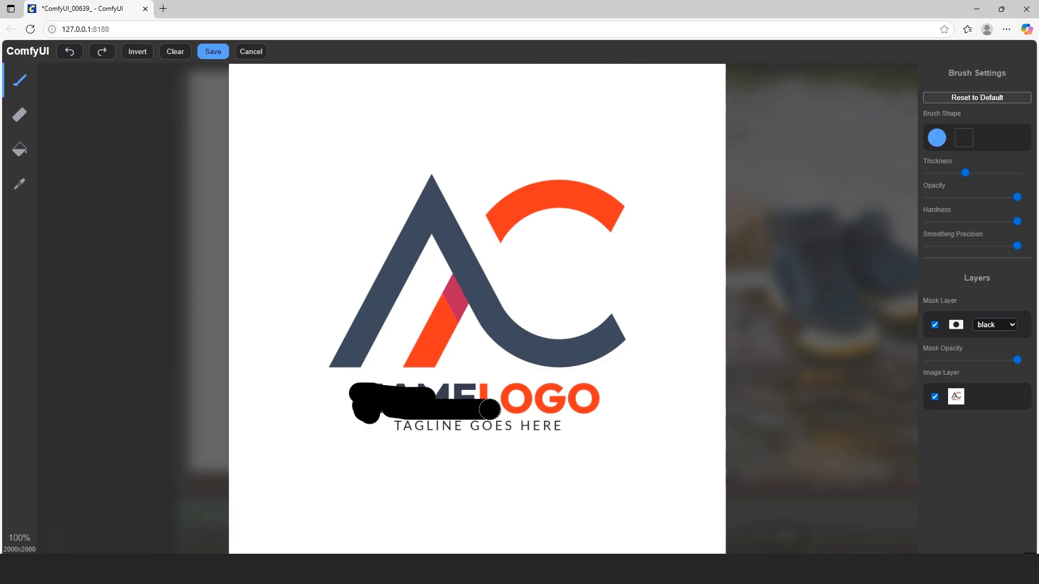
drag(556, 405, 518, 390)
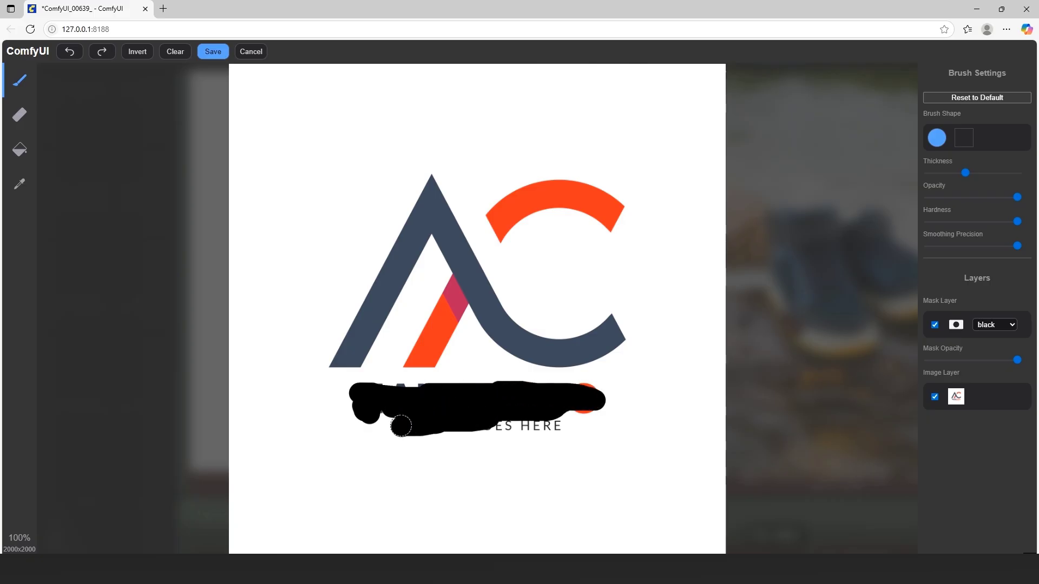
click(258, 55)
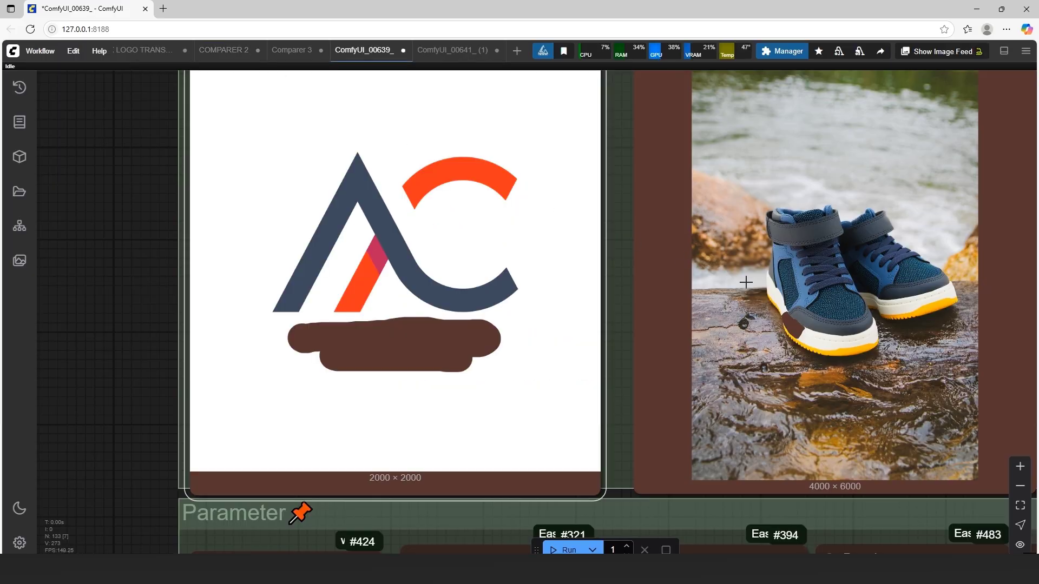
Recheck the heel mask on the sneaker photo in MaskEditor, zooming in, then close it
scroll(746, 282, up, 4)
scroll(834, 341, down, 3)
scroll(704, 307, up, 4)
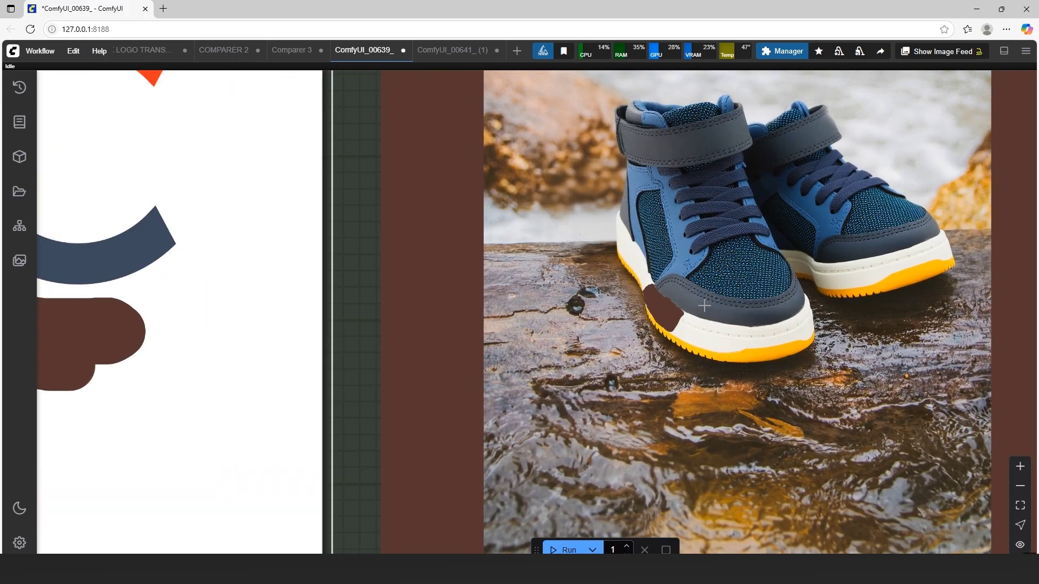
scroll(704, 306, down, 3)
scroll(682, 308, up, 3)
right_click(664, 307)
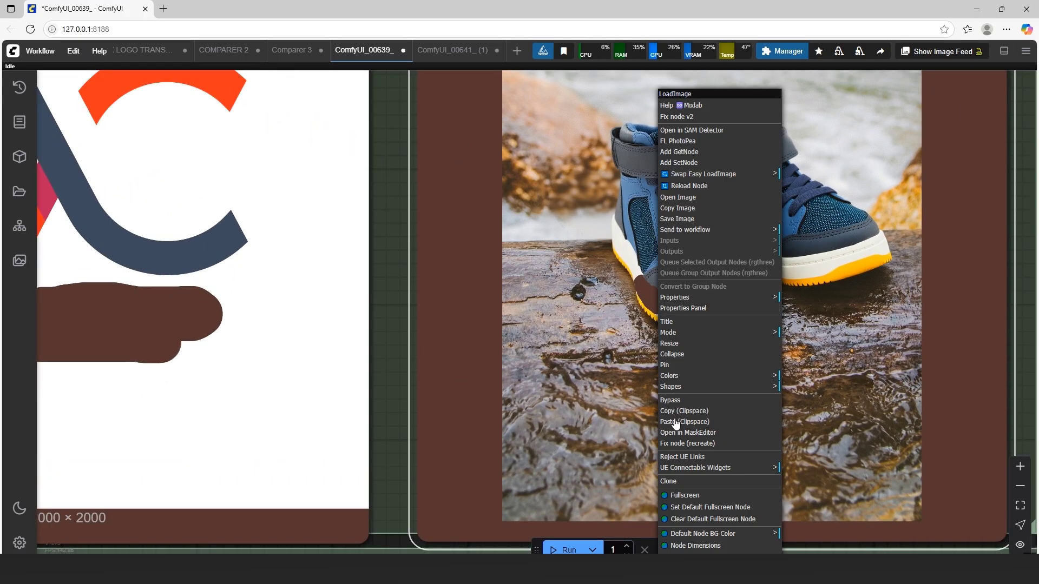
click(676, 433)
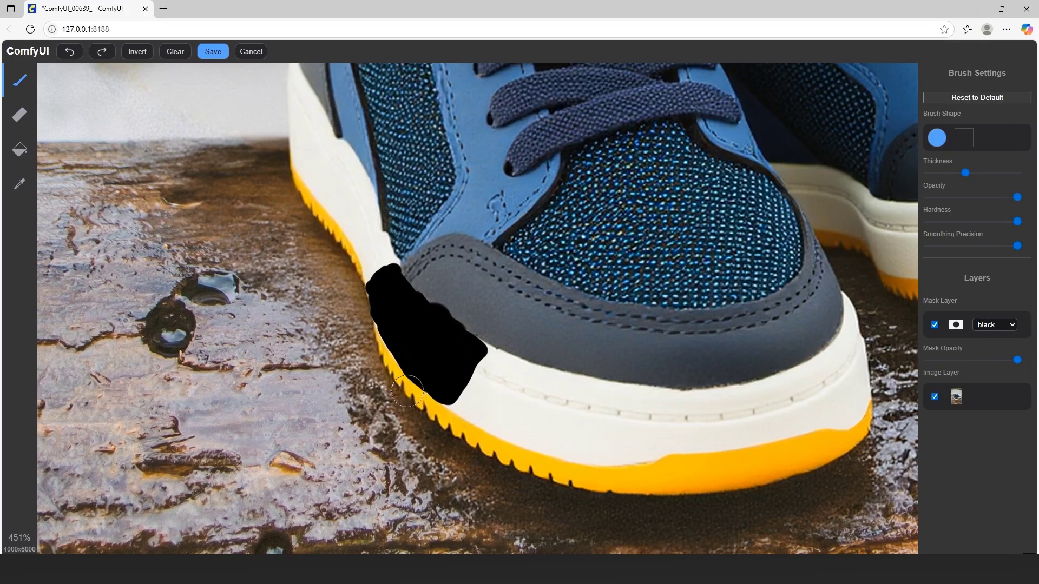
scroll(407, 390, up, 3)
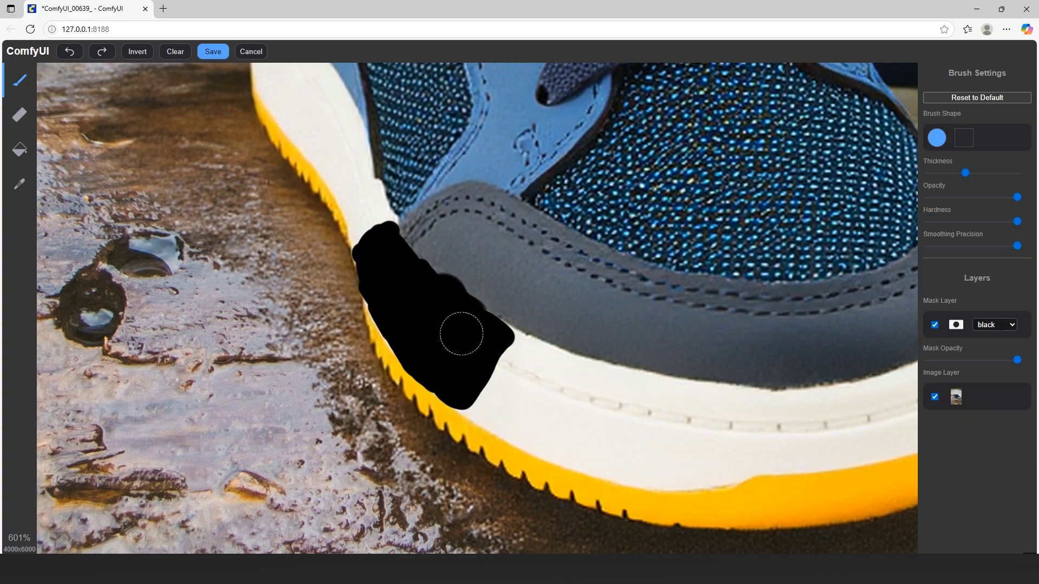
click(252, 52)
scroll(559, 357, down, 3)
Extend the sneaker mask down toward the sole and up to the collar strap, then save
scroll(559, 357, up, 6)
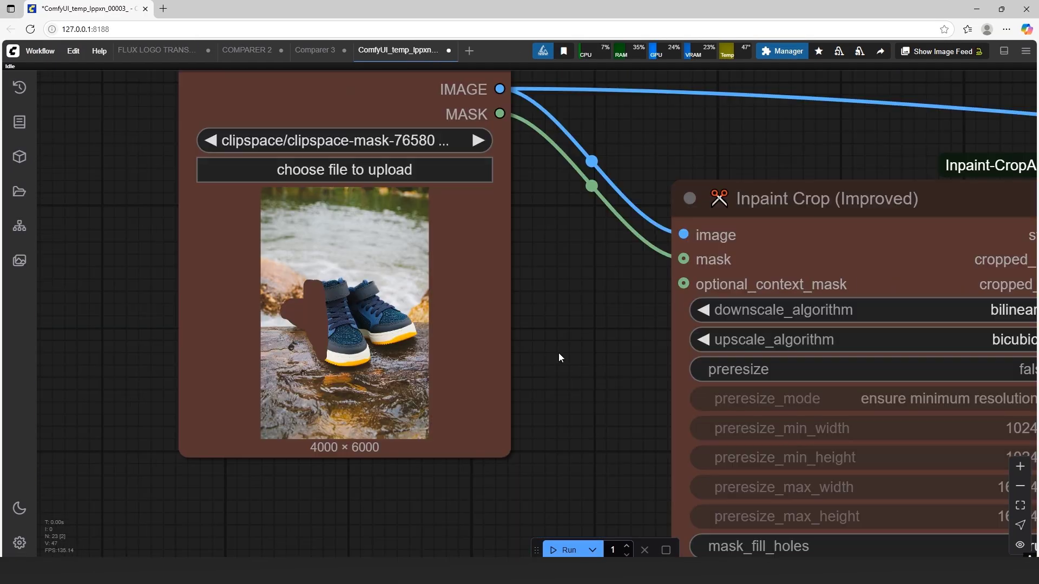
scroll(292, 336, up, 3)
right_click(320, 337)
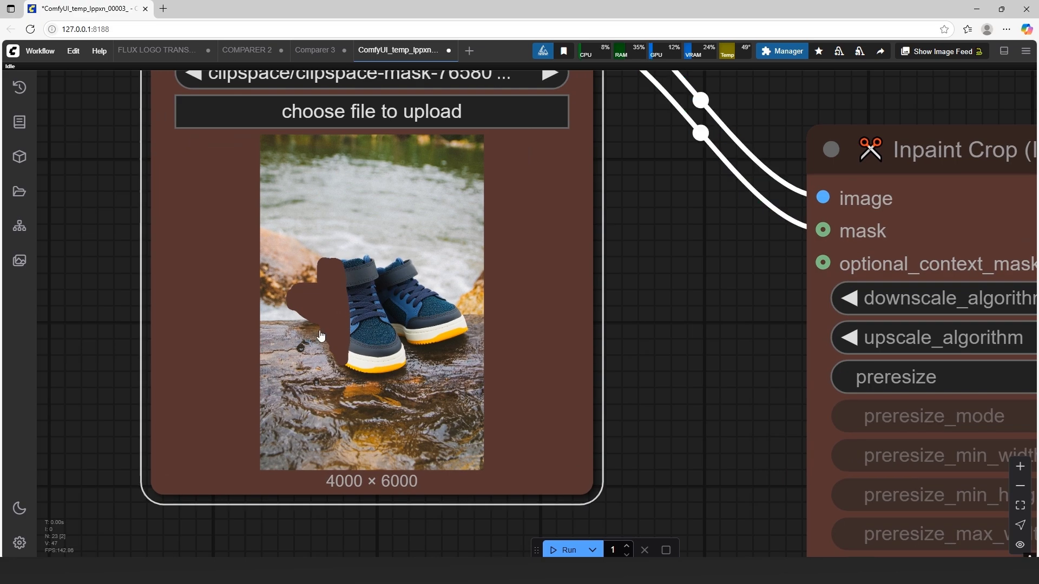
click(352, 433)
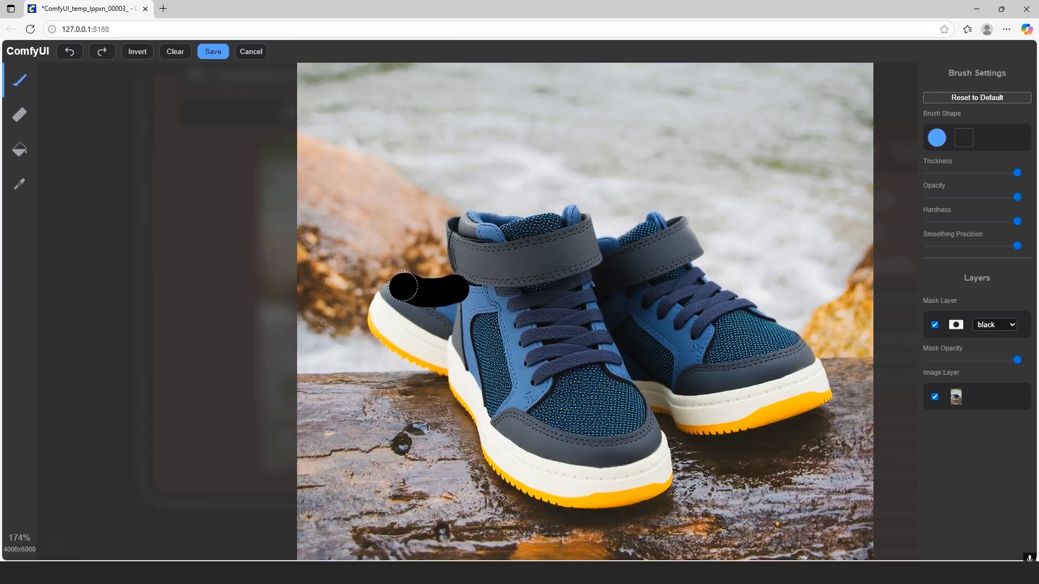
drag(381, 313, 423, 352)
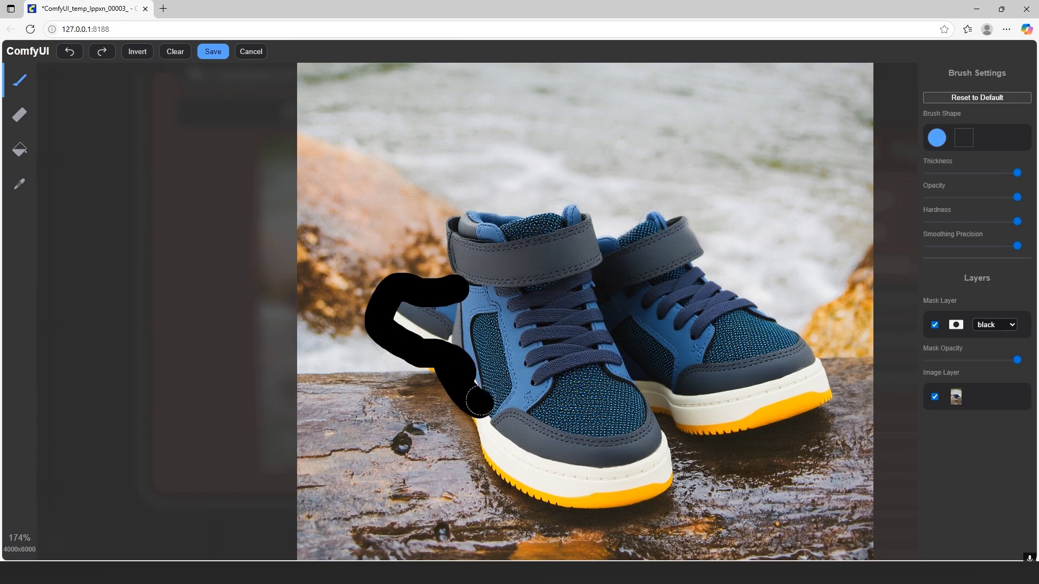
drag(479, 401, 489, 262)
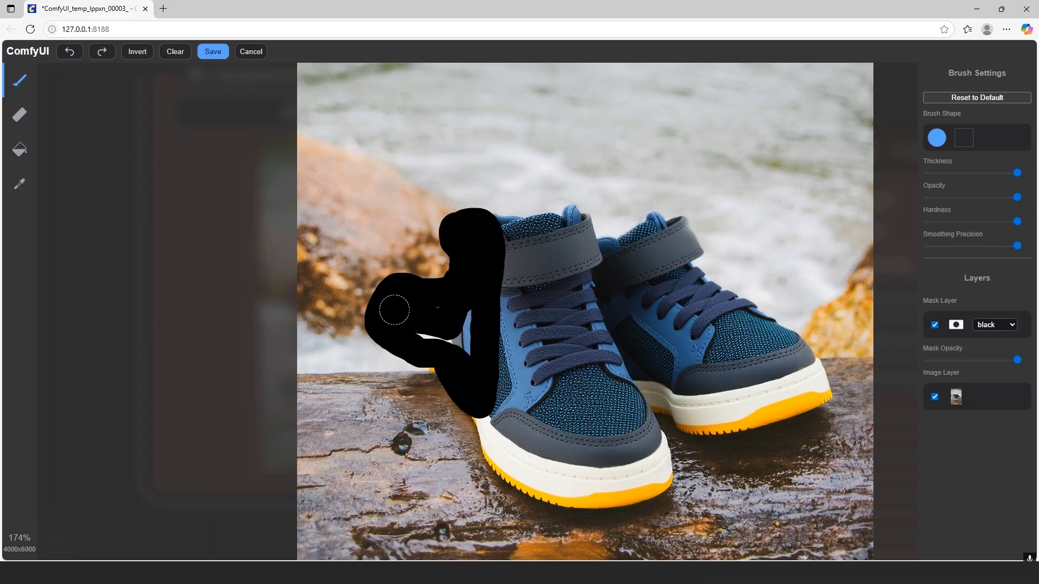
click(261, 52)
Run the shoe workflow and pan over to the prompt text node
scroll(314, 141, down, 15)
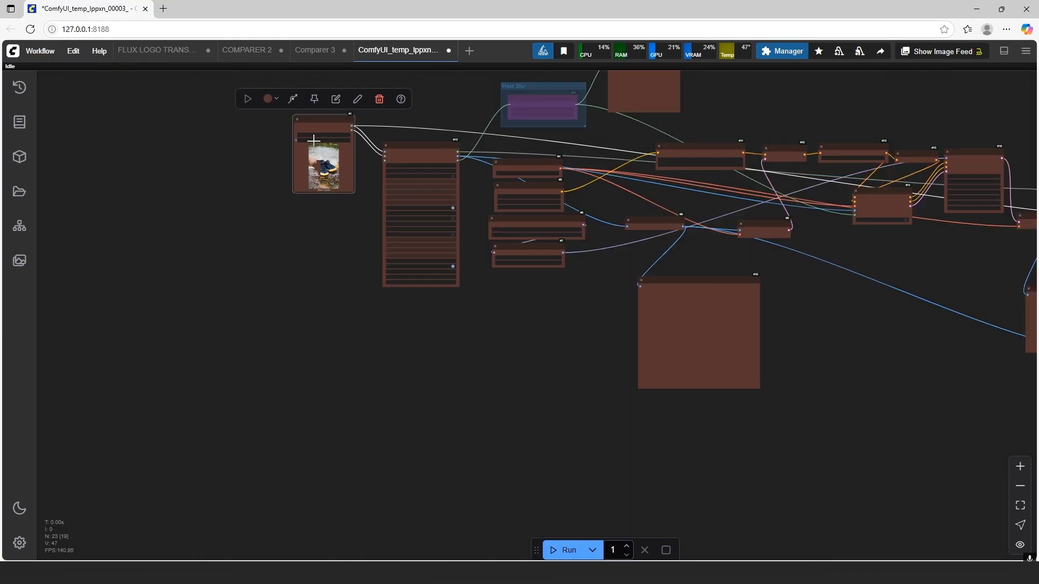
scroll(313, 142, up, 20)
scroll(339, 291, up, 1)
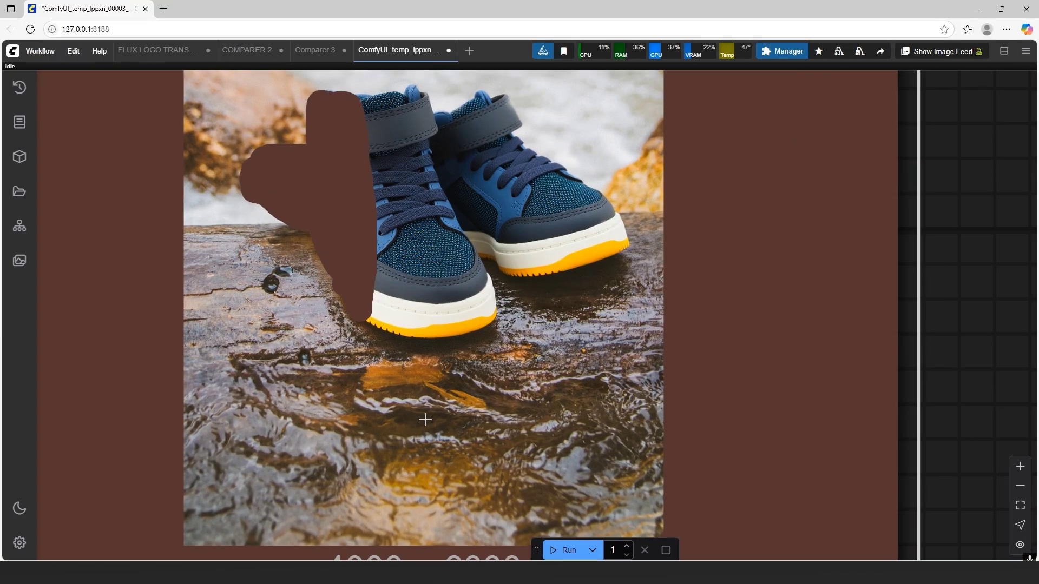
click(561, 556)
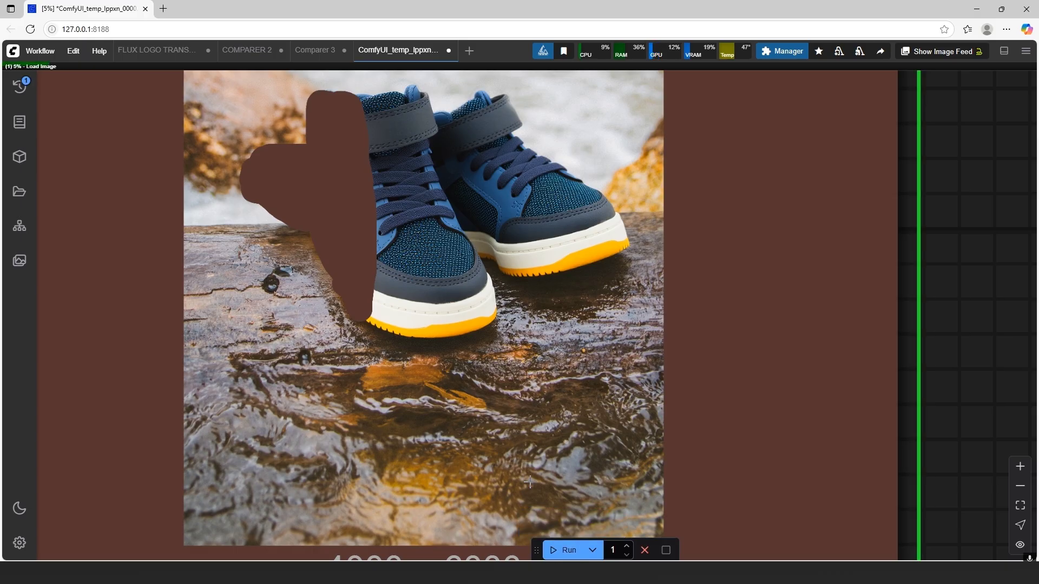
scroll(431, 287, down, 20)
scroll(900, 297, up, 1)
drag(900, 297, 536, 304)
scroll(1027, 275, up, 5)
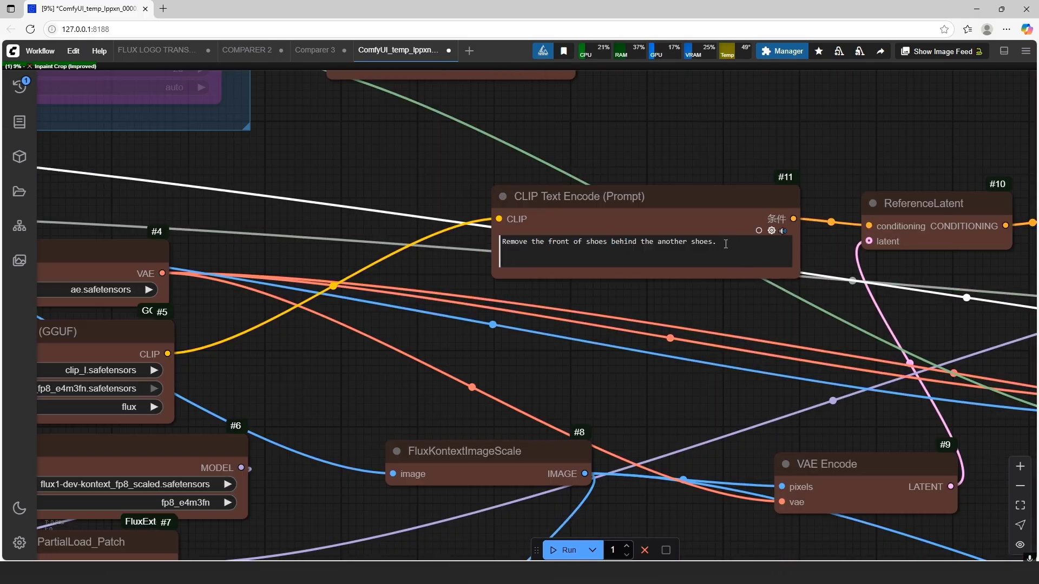